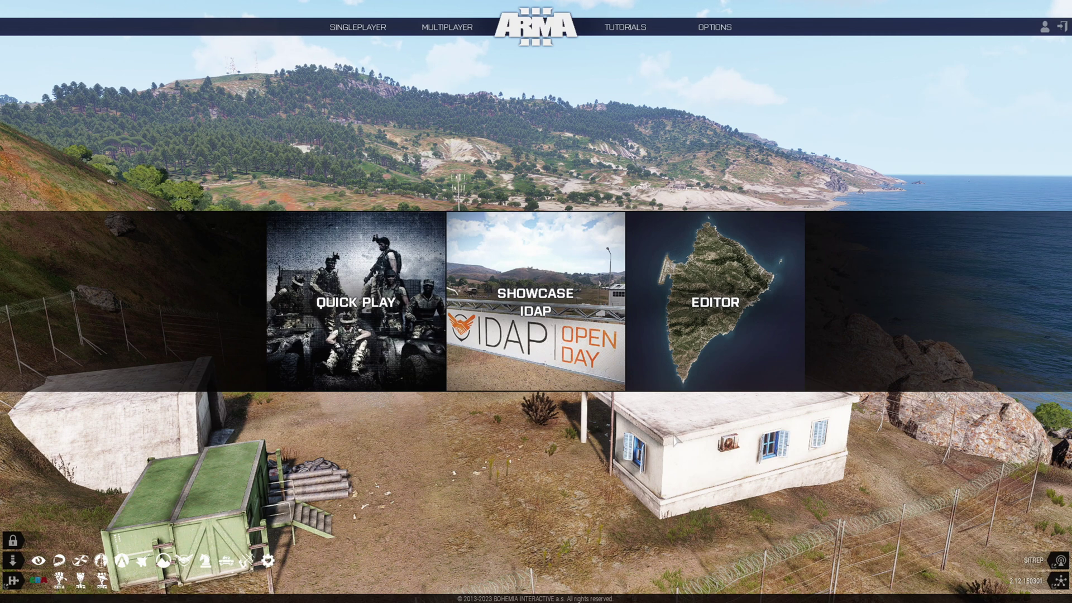
Step: Start a new Stratis scenario and zoom the map toward Kamino Firing Range
{"action": "left_click", "coordinate": [693, 365]}
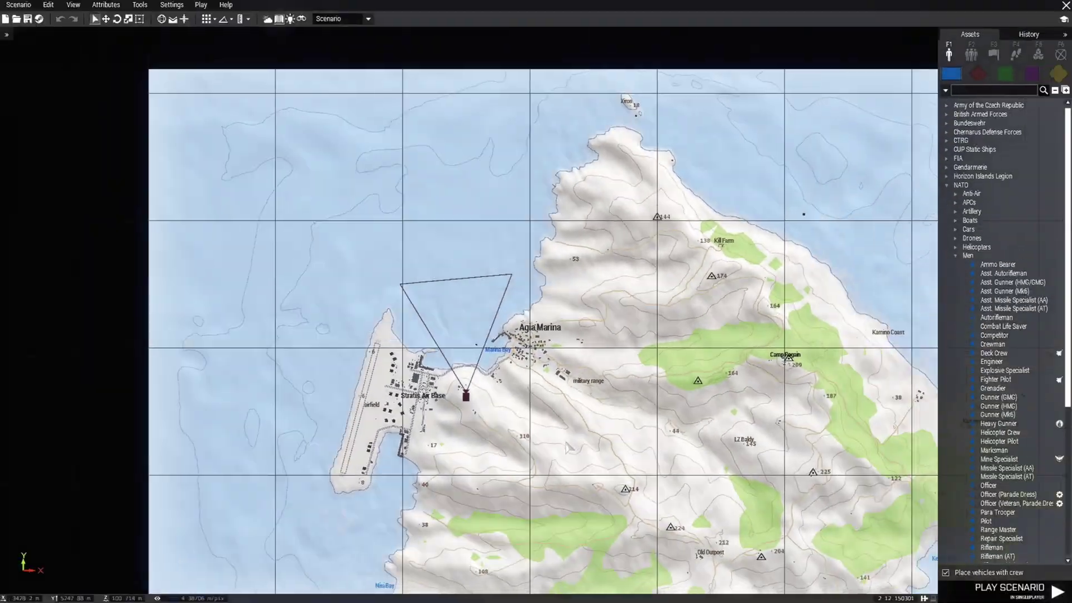
{"action": "scroll", "coordinate": [648, 342], "scroll_direction": "up", "scroll_amount": 2}
{"action": "scroll", "coordinate": [648, 341], "scroll_direction": "up", "scroll_amount": 2}
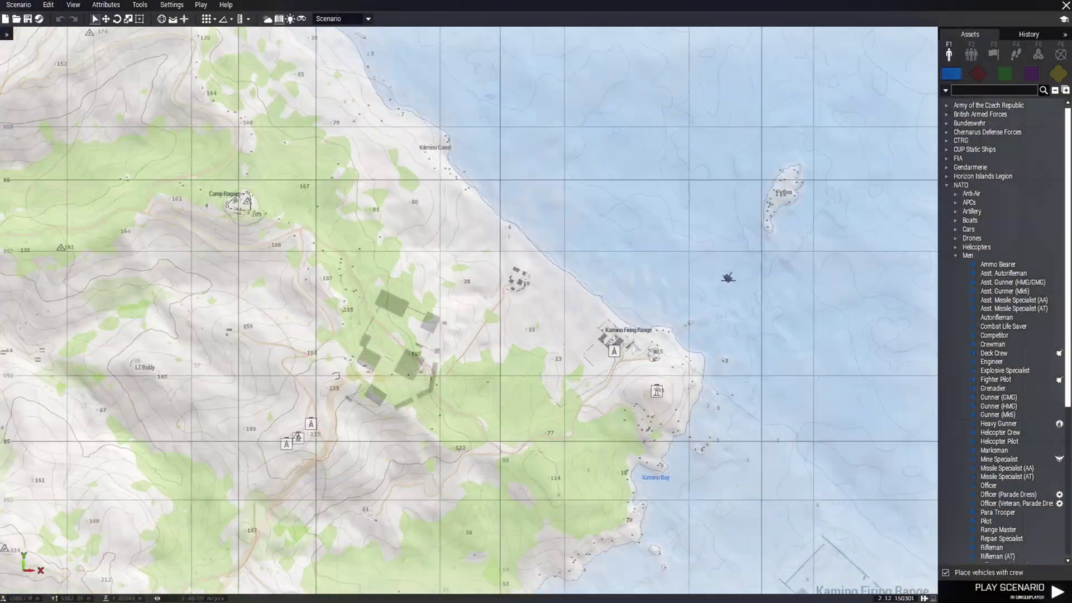
{"action": "scroll", "coordinate": [647, 342], "scroll_direction": "up", "scroll_amount": 2}
{"action": "scroll", "coordinate": [648, 342], "scroll_direction": "up", "scroll_amount": 2}
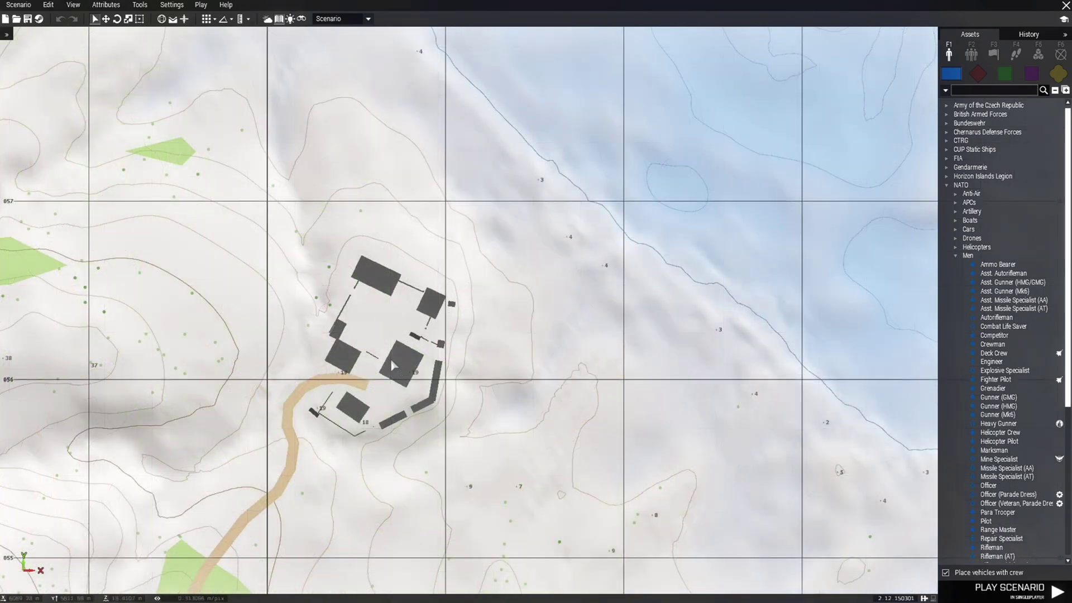
Step: Switch to 3D view and frame the ruined village along the eastern coast
{"action": "key", "text": "m"}
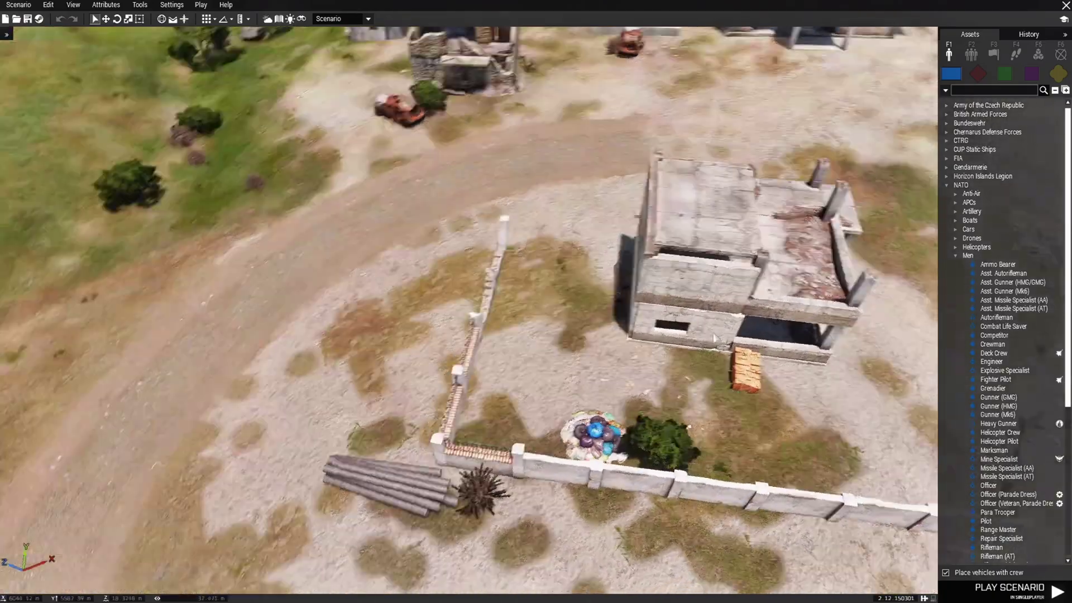
{"action": "right_click_drag", "start_coordinate": [477, 453], "coordinate": [819, 303]}
{"action": "scroll", "coordinate": [664, 346], "scroll_direction": "up", "scroll_amount": 3}
{"action": "scroll", "coordinate": [511, 391], "scroll_direction": "up", "scroll_amount": 5}
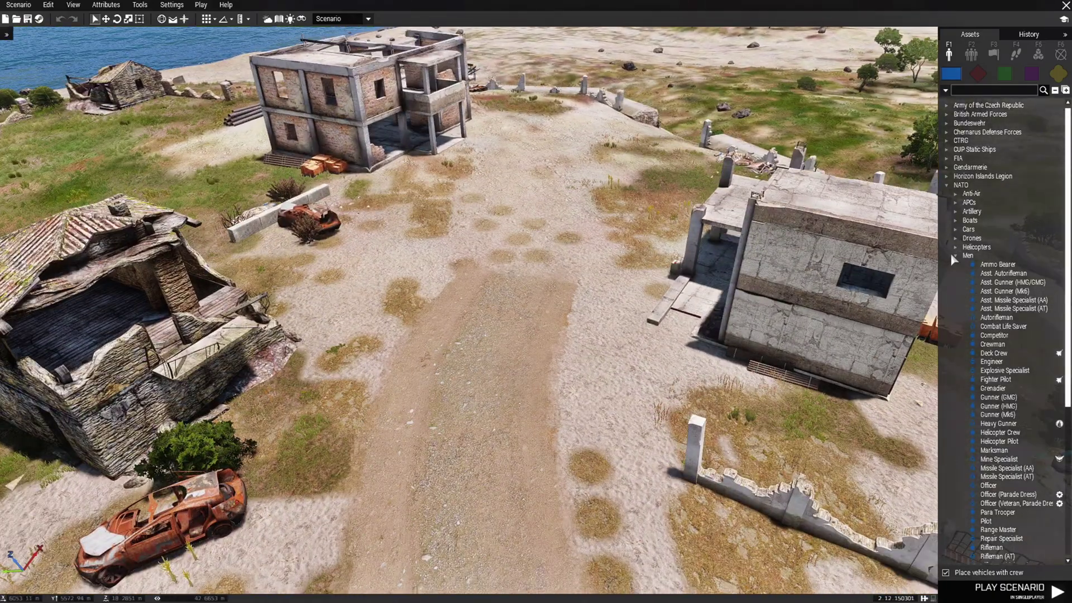
Step: Place a NATO Grenadier next to the wrecked car
{"action": "left_click", "coordinate": [993, 388]}
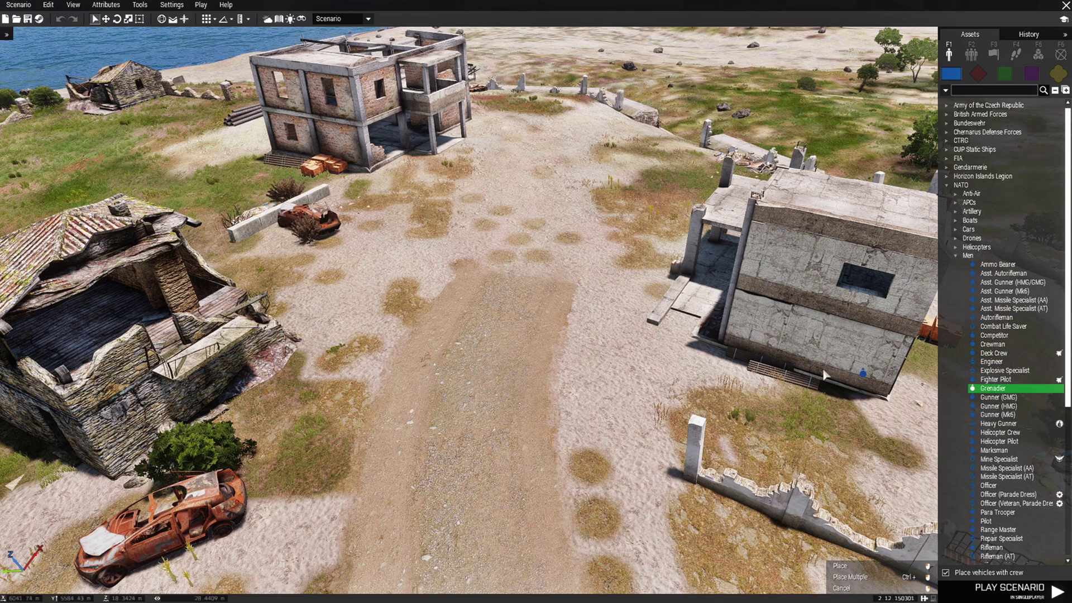
{"action": "key", "text": "a"}
{"action": "left_click", "coordinate": [365, 426]}
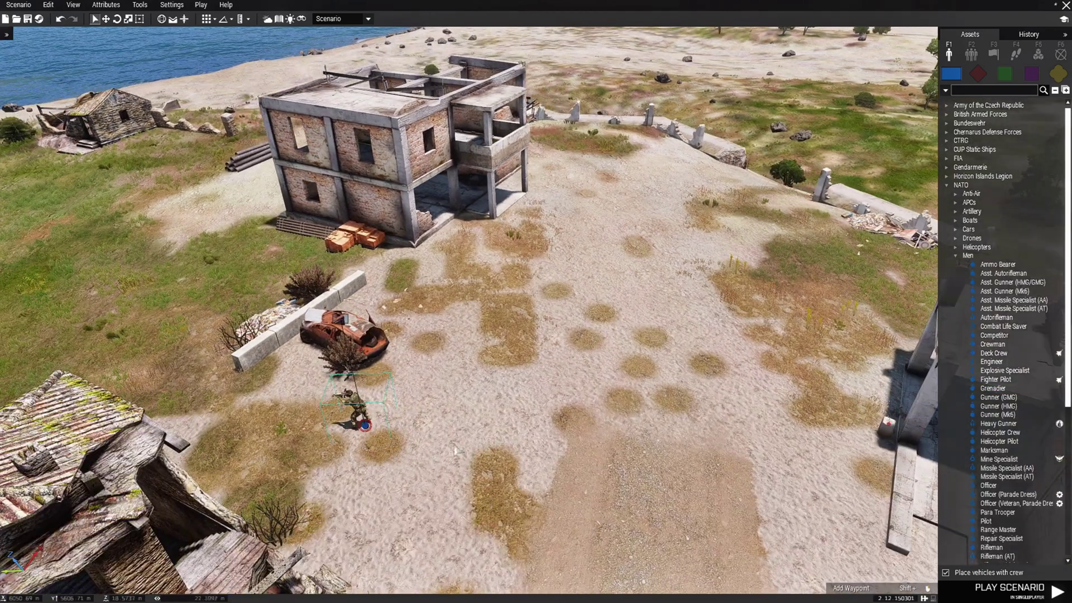
{"action": "key", "text": "d"}
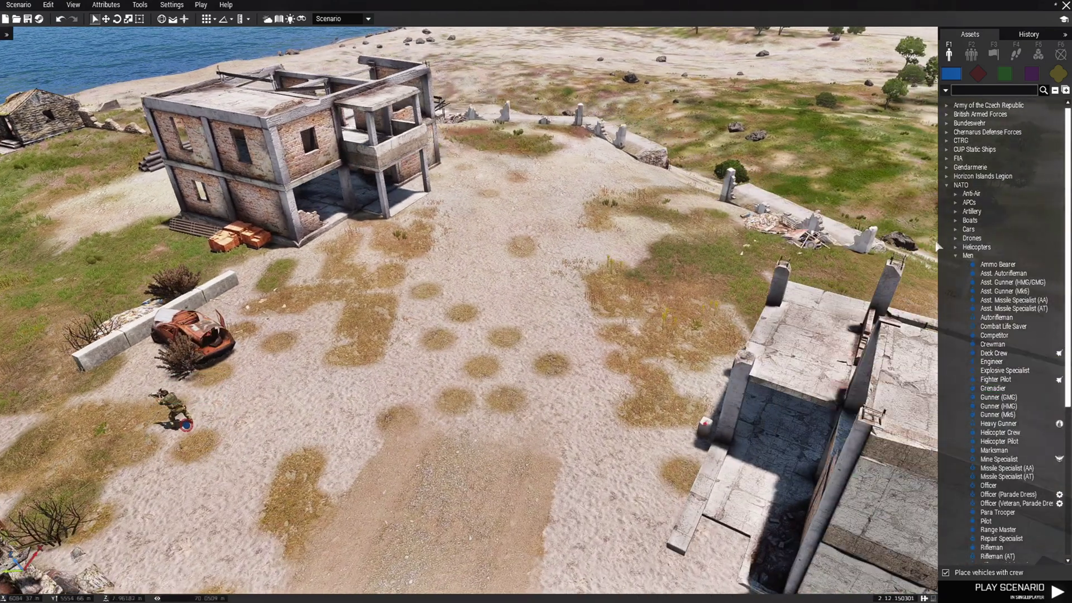
Step: Place a United States Army Men (OCP) Grenadier below the first, then select both soldiers
{"action": "left_click", "coordinate": [946, 187]}
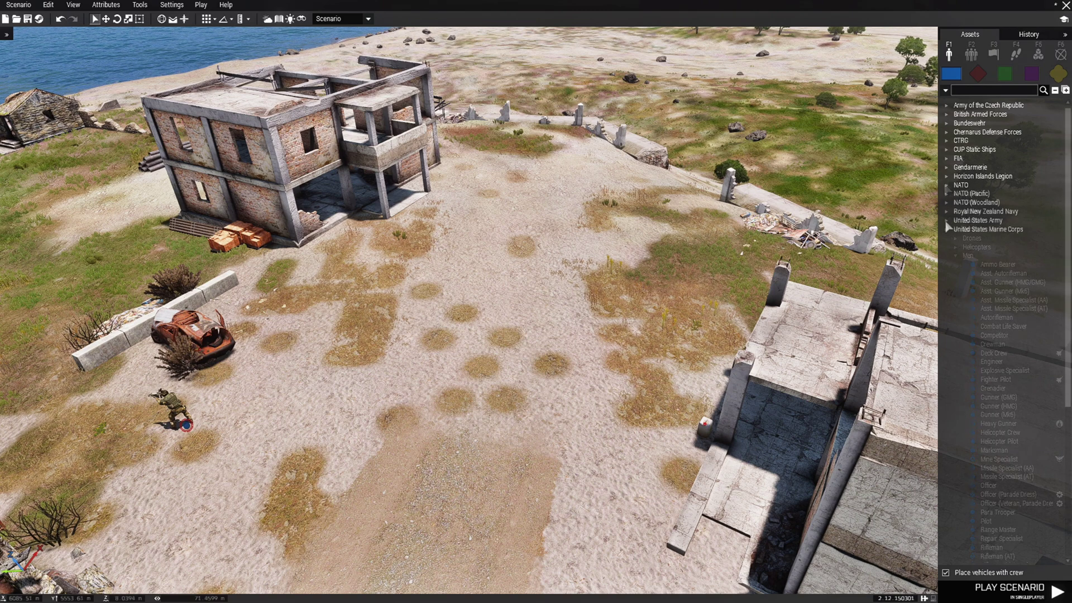
{"action": "left_click", "coordinate": [946, 221]}
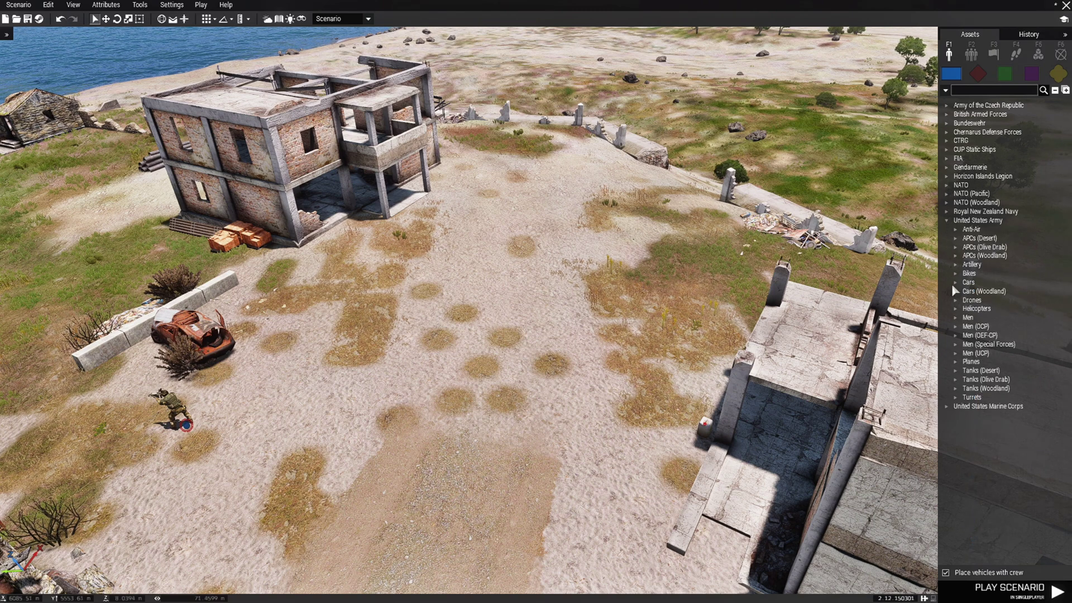
{"action": "left_click", "coordinate": [956, 327]}
{"action": "mouse_move", "coordinate": [995, 440]}
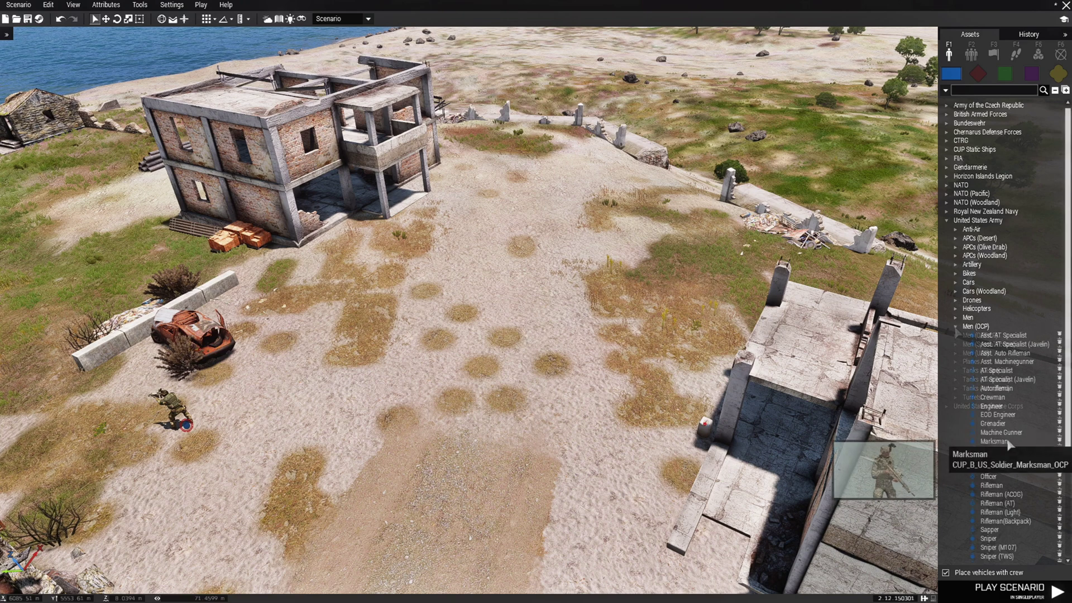
{"action": "left_click", "coordinate": [993, 423]}
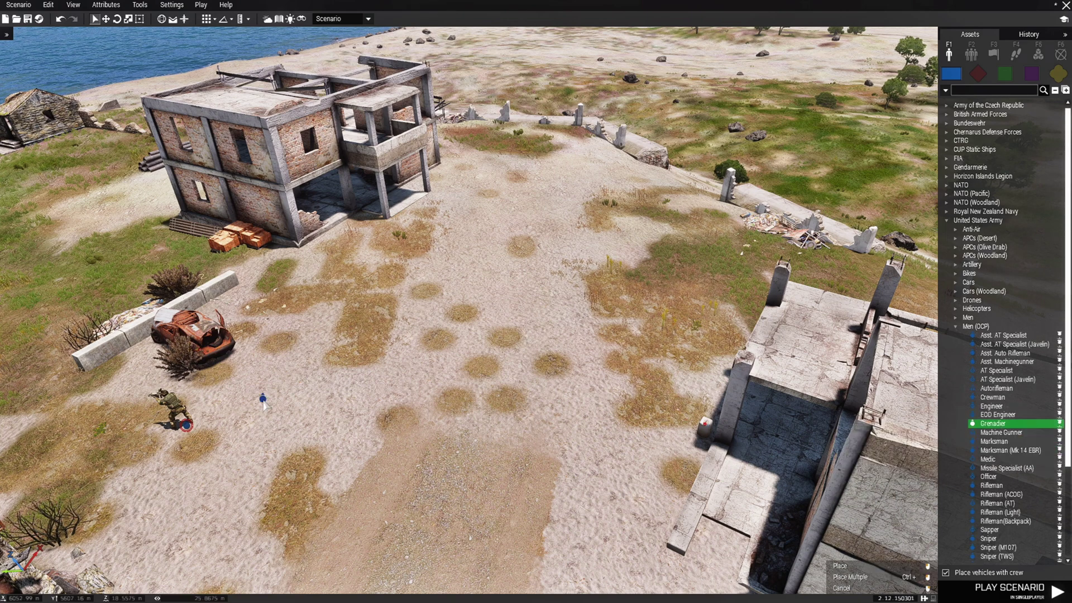
{"action": "key", "text": "a"}
{"action": "left_click", "coordinate": [253, 471]}
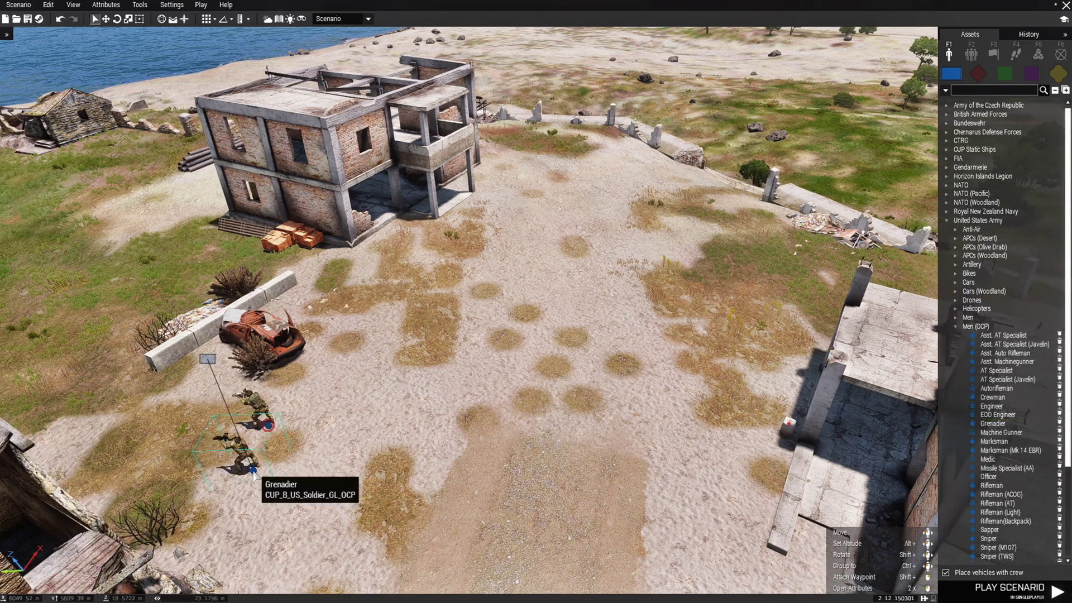
{"action": "left_click_drag", "start_coordinate": [214, 501], "coordinate": [285, 411]}
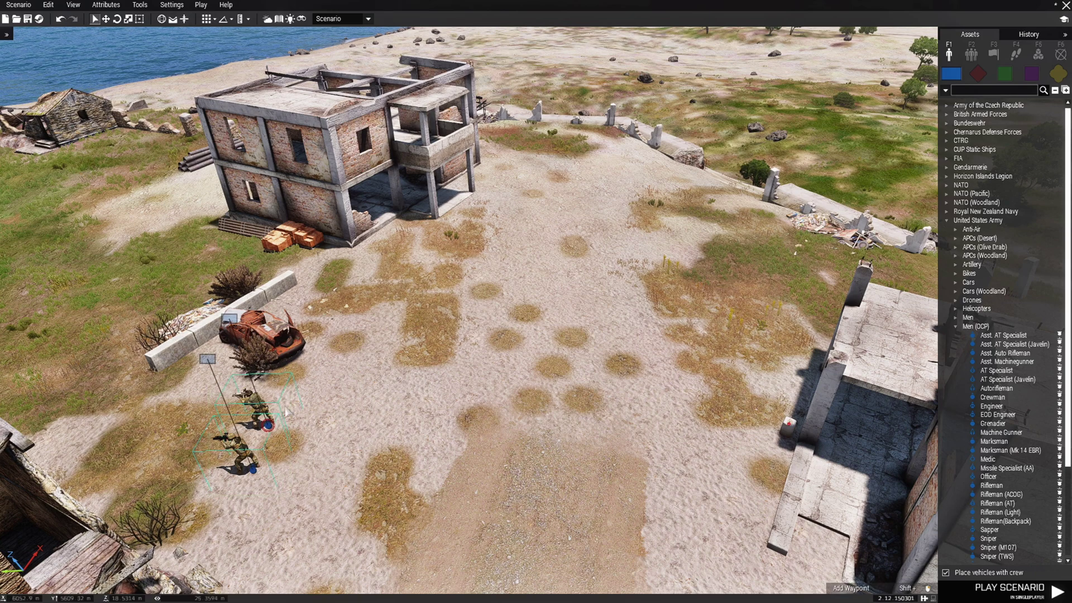
{"action": "scroll", "coordinate": [285, 411], "scroll_direction": "up", "scroll_amount": 3}
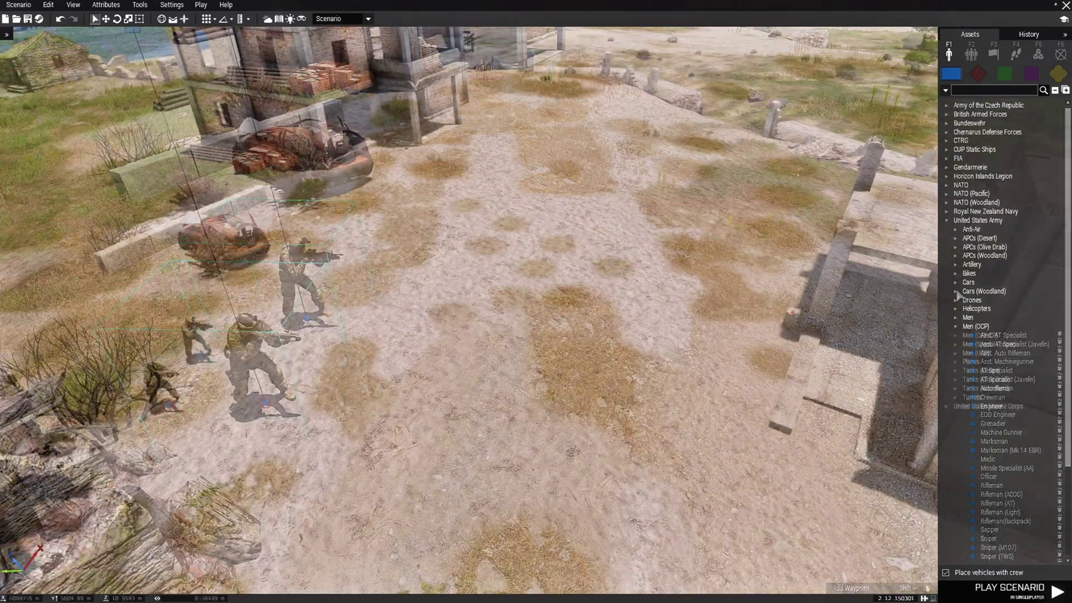
{"action": "left_click", "coordinate": [956, 291]}
Step: Place a woodland M1025 (M2) Humvee beside the wrecked car
{"action": "left_click", "coordinate": [999, 300]}
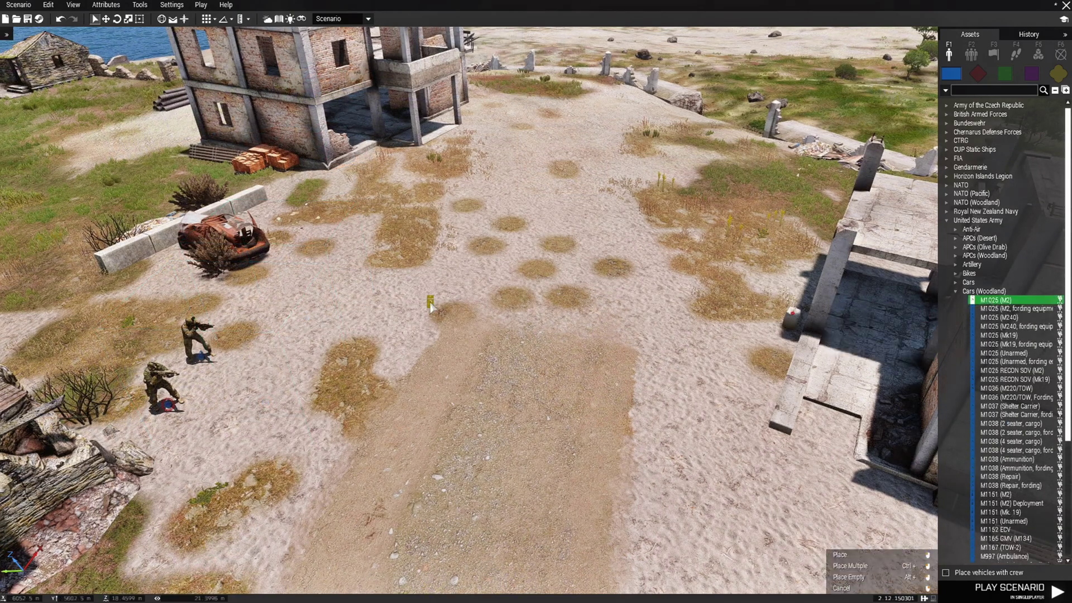
{"action": "left_click", "coordinate": [339, 241]}
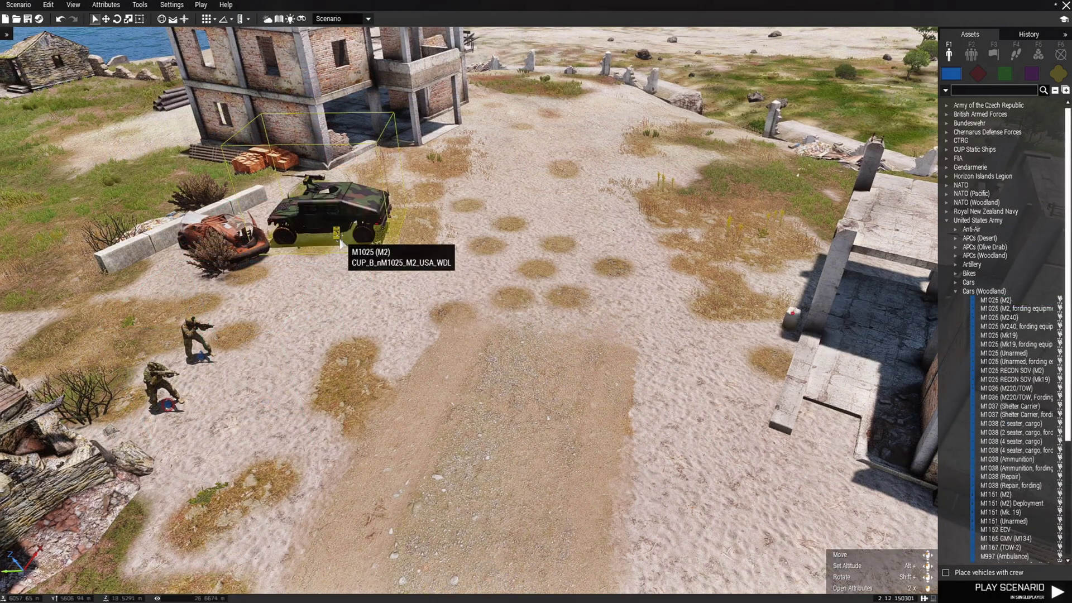
{"action": "left_click", "coordinate": [955, 291]}
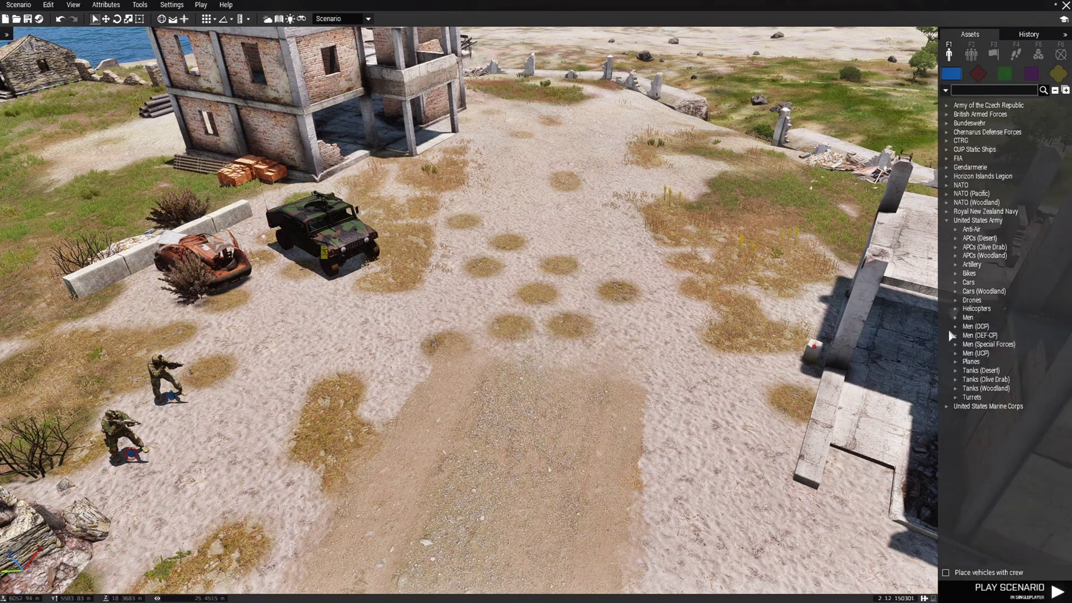
Step: Place a woodland M1A1SA tank on the open sand nearby
{"action": "left_click", "coordinate": [956, 388]}
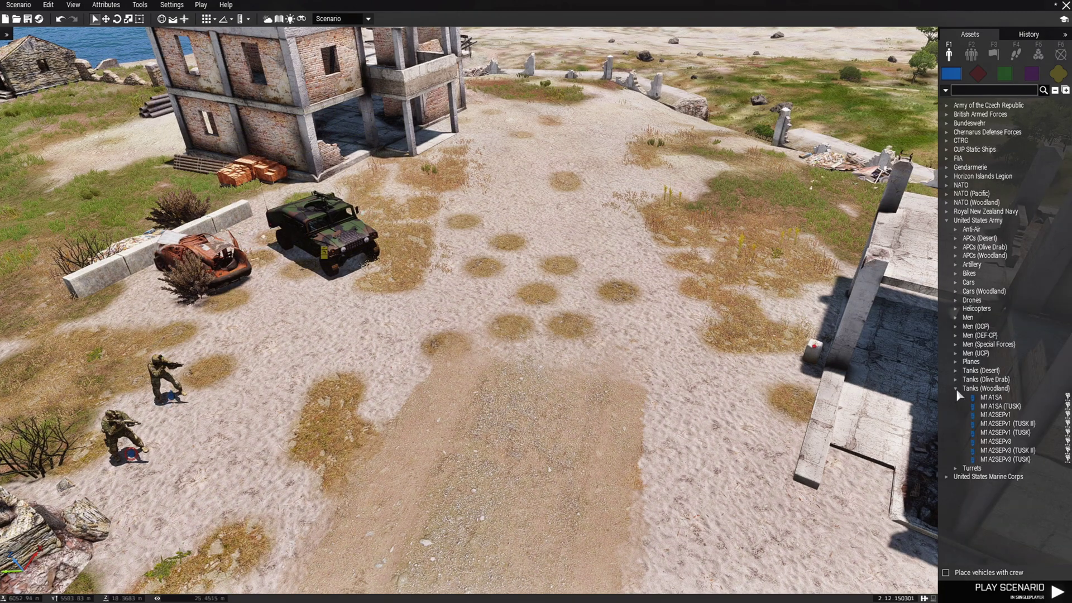
{"action": "left_click", "coordinate": [993, 398]}
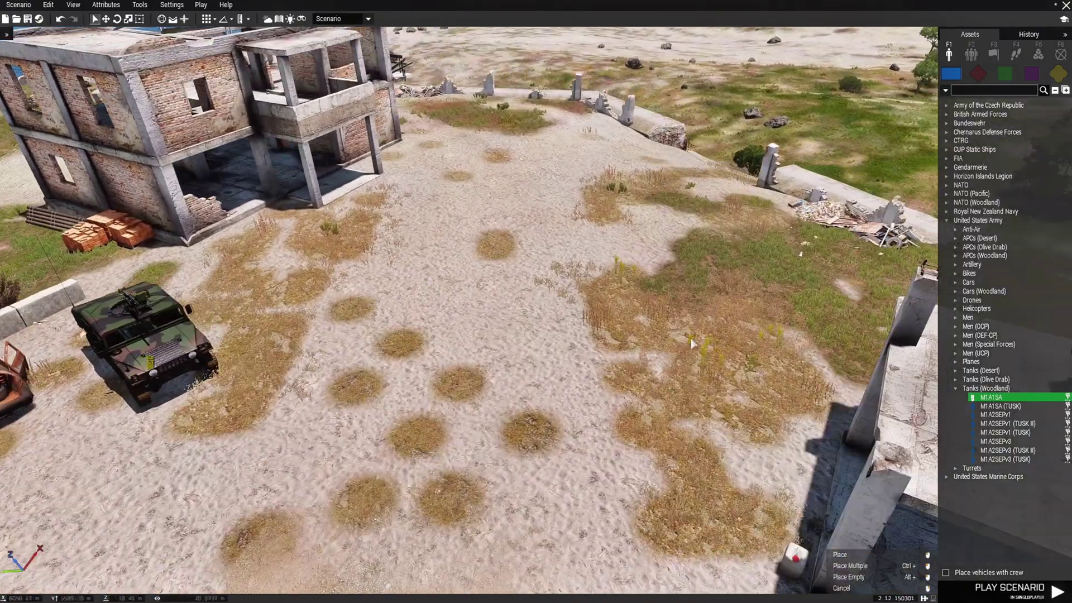
{"action": "left_click", "coordinate": [690, 341]}
{"action": "scroll", "coordinate": [614, 390], "scroll_direction": "down", "scroll_amount": 5}
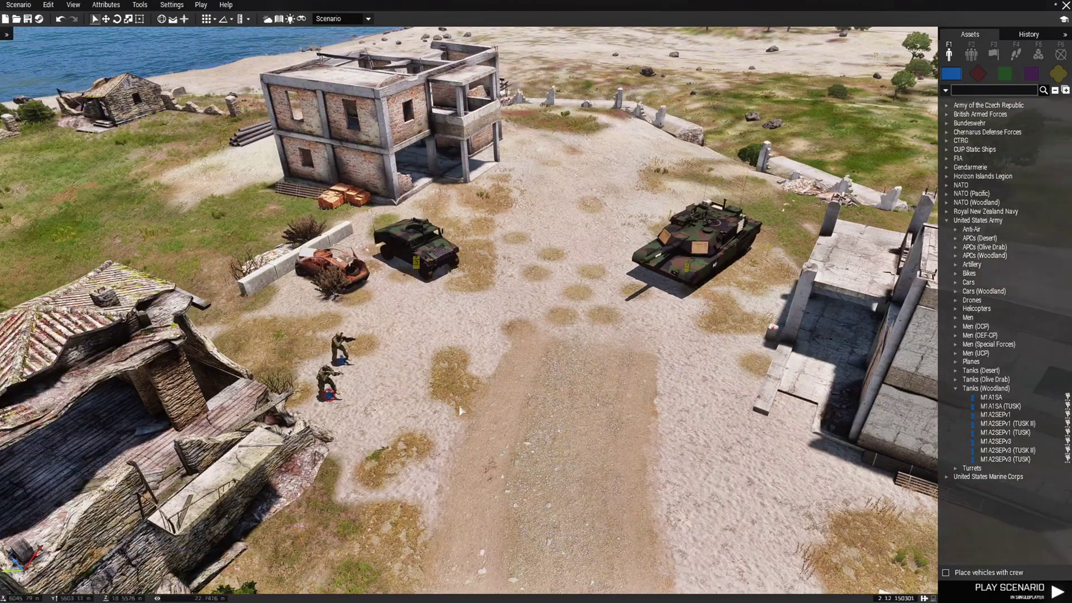
Step: Save the scenario in the Stratis missions folder as Assault_CUP, keeping binarization on
{"action": "left_click", "coordinate": [27, 19]}
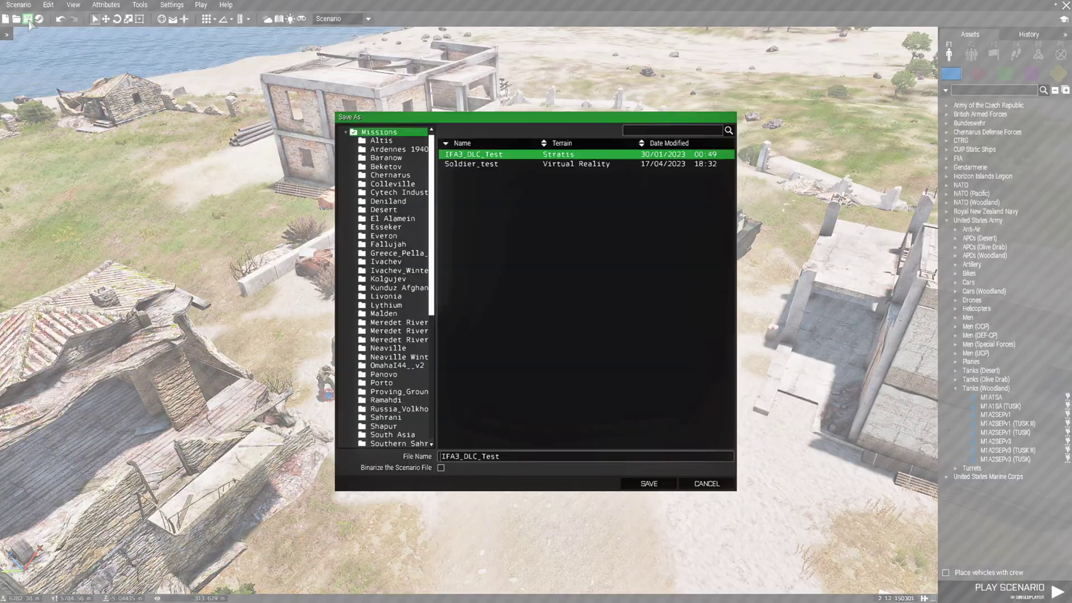
{"action": "scroll", "coordinate": [394, 319], "scroll_direction": "down", "scroll_amount": 3}
{"action": "scroll", "coordinate": [394, 320], "scroll_direction": "down", "scroll_amount": 3}
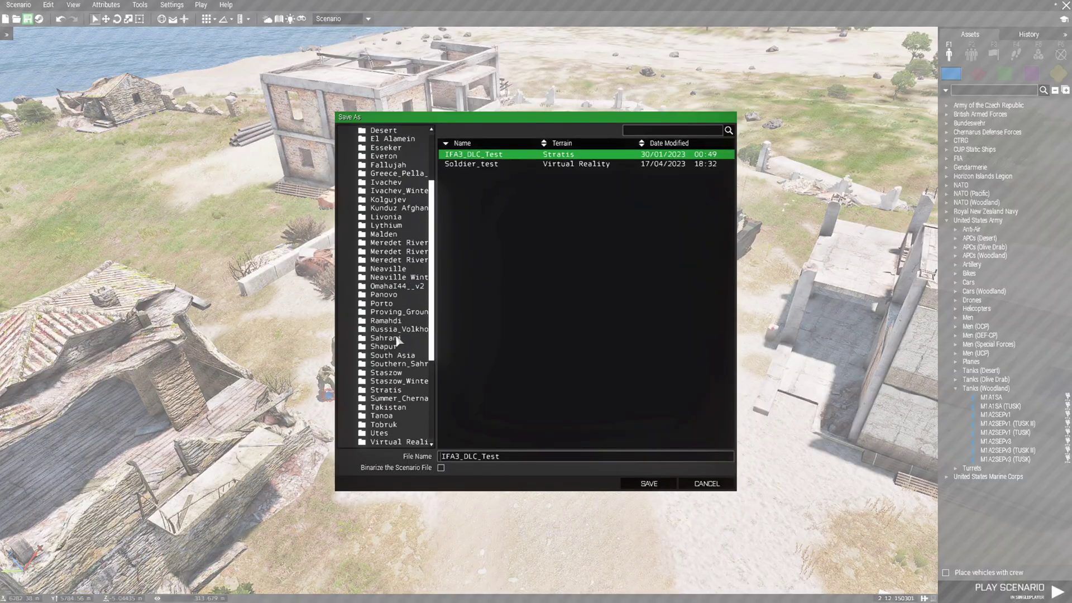
{"action": "left_click", "coordinate": [407, 391]}
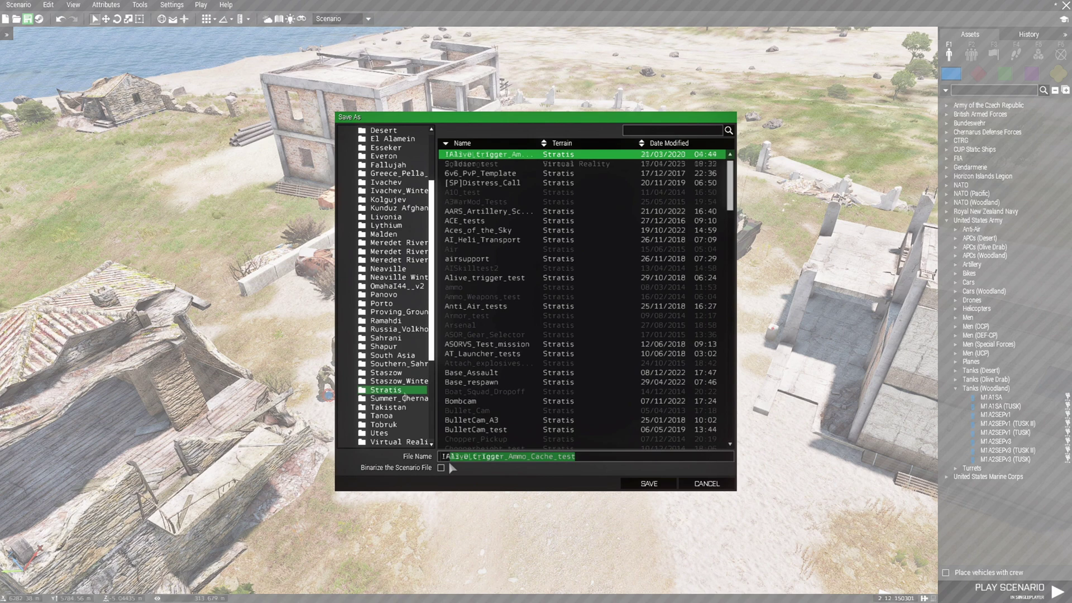
{"action": "double_click", "coordinate": [448, 461]}
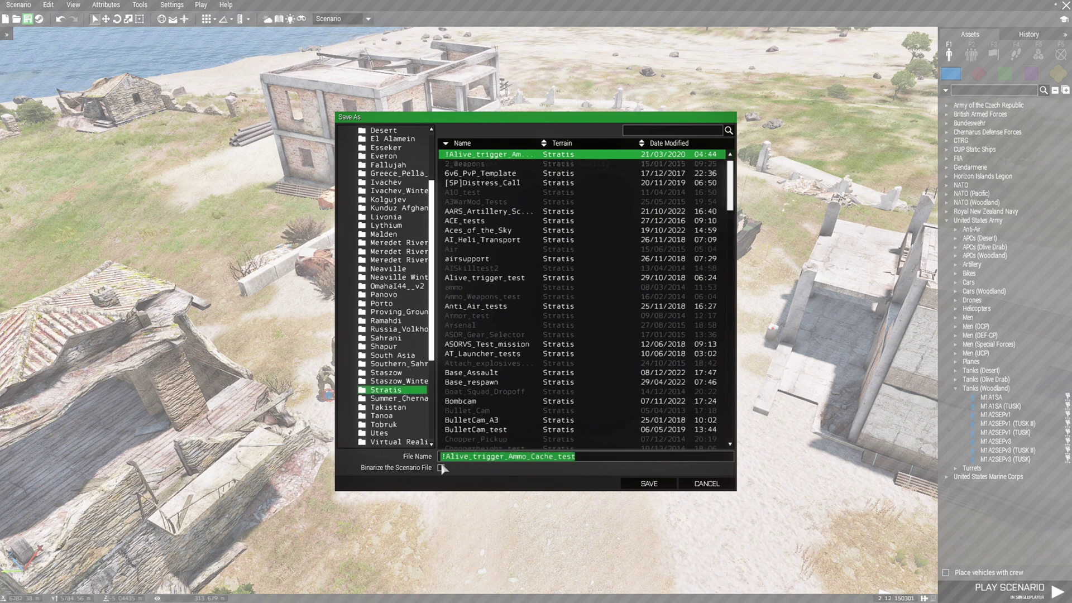
{"action": "key", "text": "BackSpace"}
{"action": "type", "text": "Assault_CUP"}
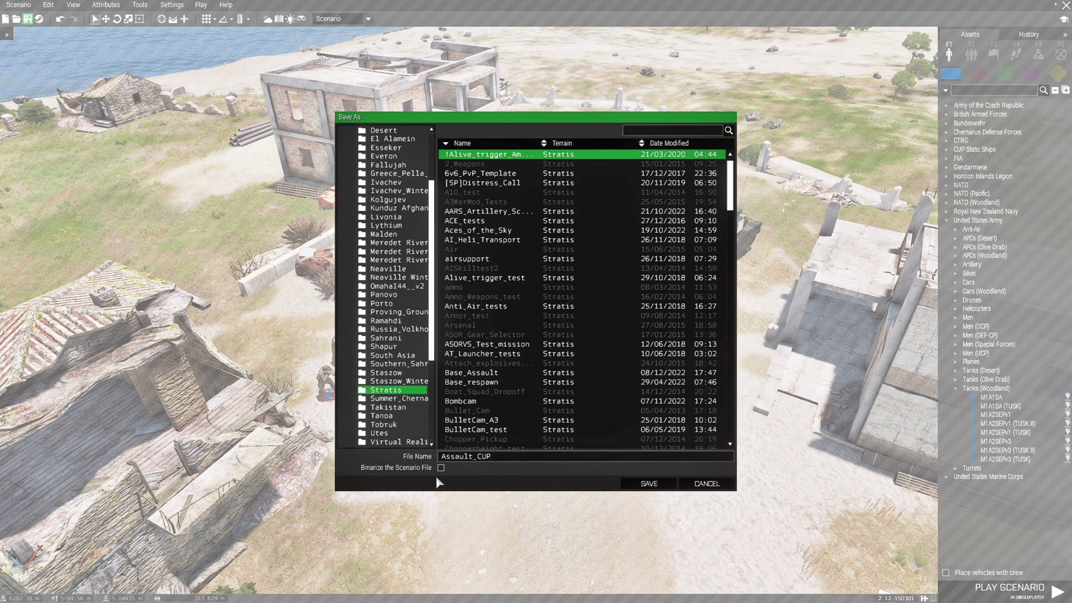
{"action": "left_click", "coordinate": [642, 485]}
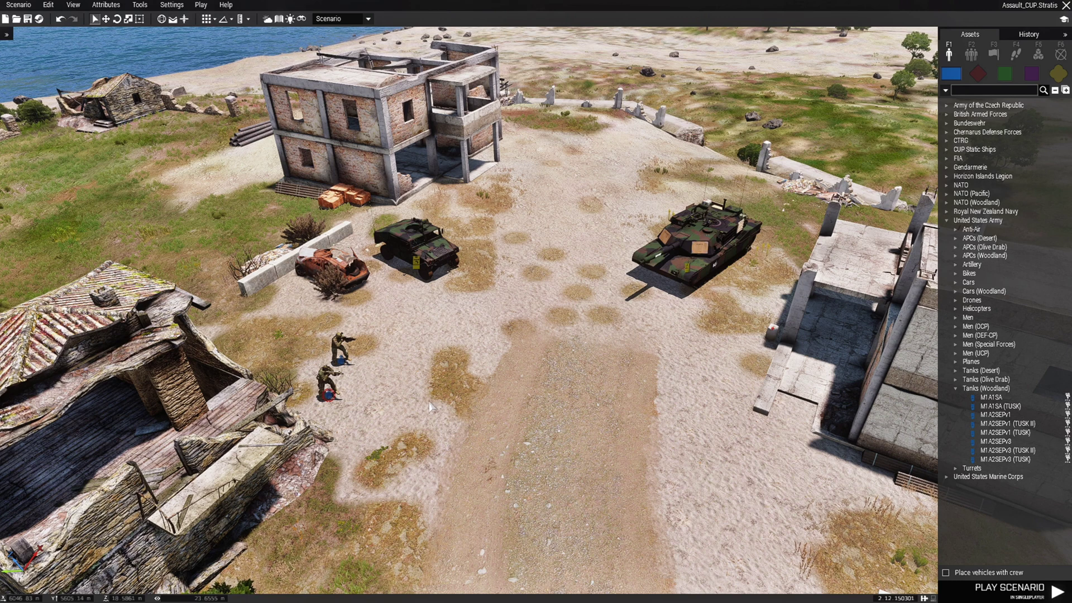
Step: Open the Assault_CUP.Stratis folder on disk and locate its mission.sqm file
{"action": "left_click", "coordinate": [24, 7]}
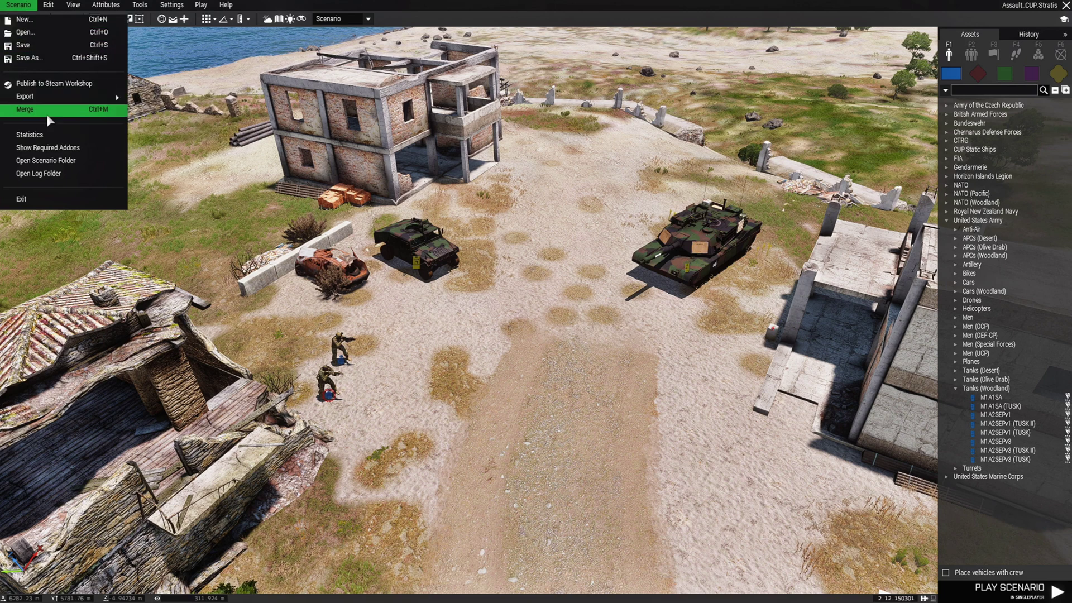
{"action": "left_click", "coordinate": [87, 168]}
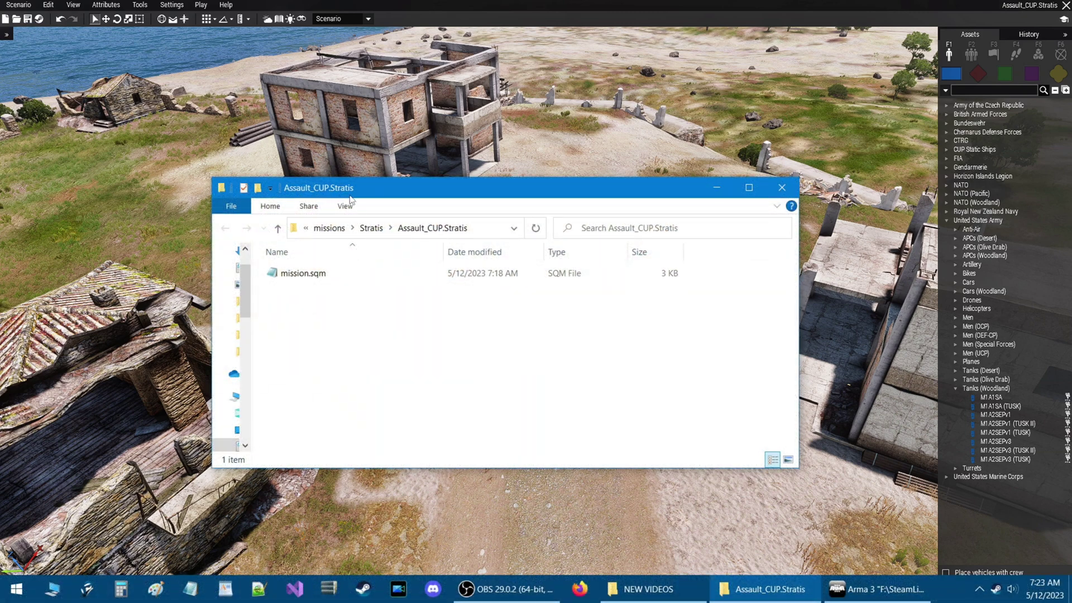
{"action": "left_click", "coordinate": [299, 278]}
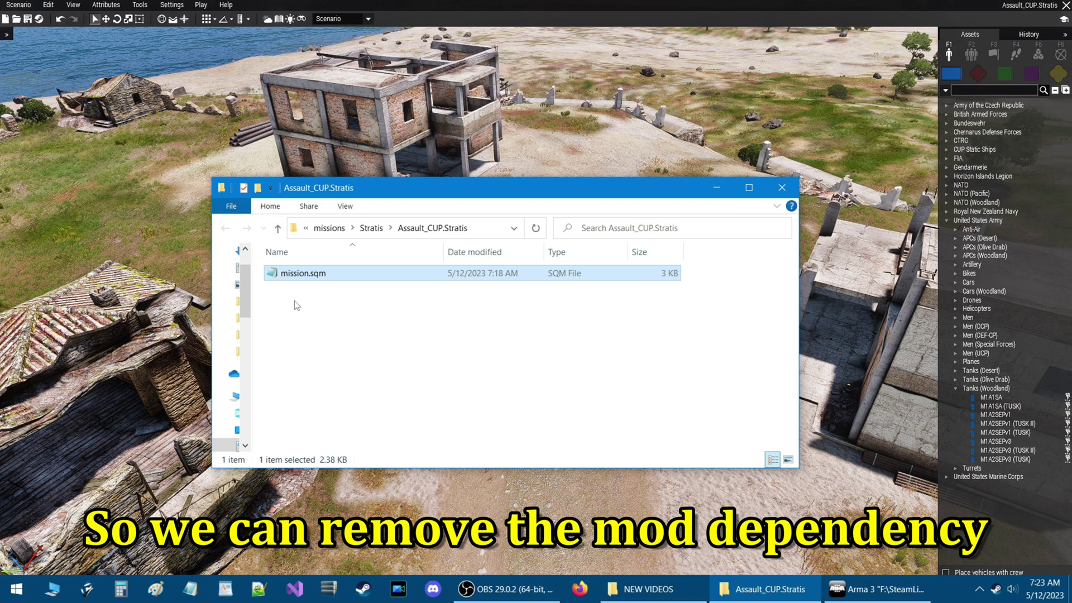
{"action": "left_click", "coordinate": [293, 300]}
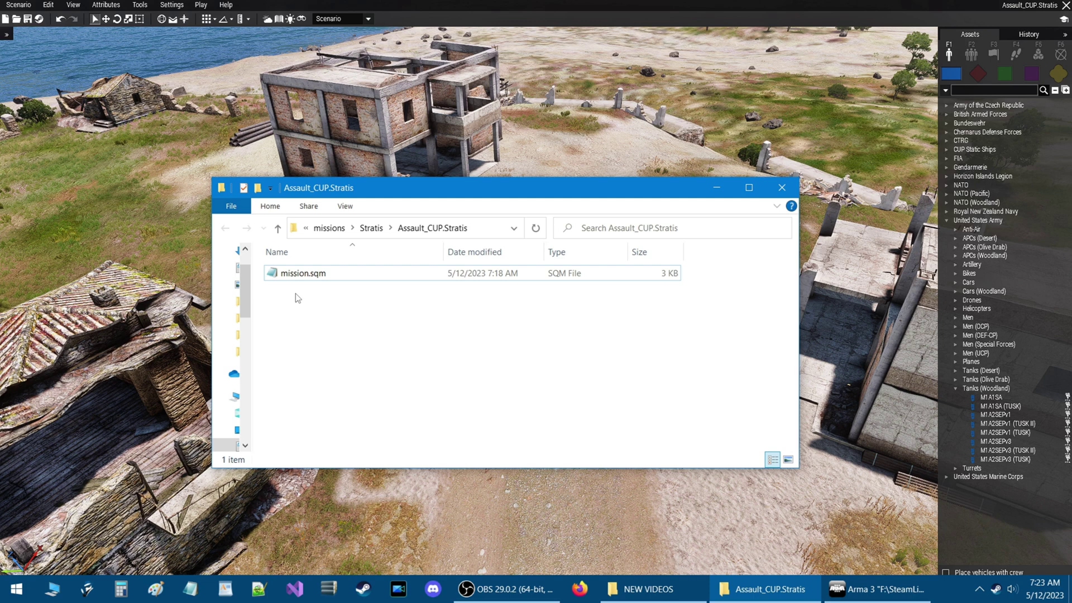
Step: Open mission.sqm in Notepad and turn on Word Wrap
{"action": "double_click", "coordinate": [299, 276]}
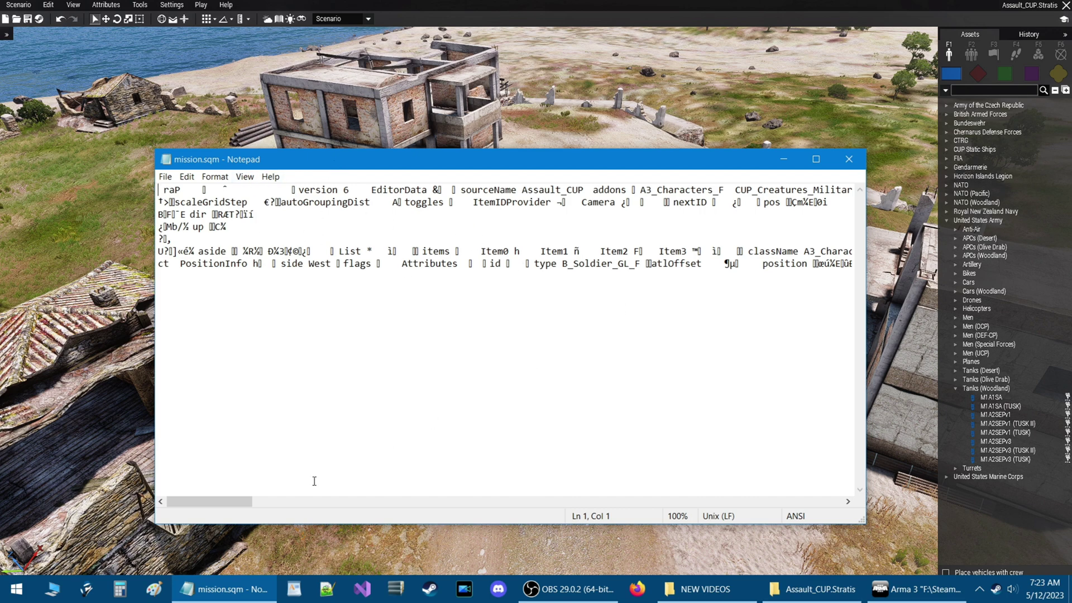
{"action": "left_click", "coordinate": [216, 176]}
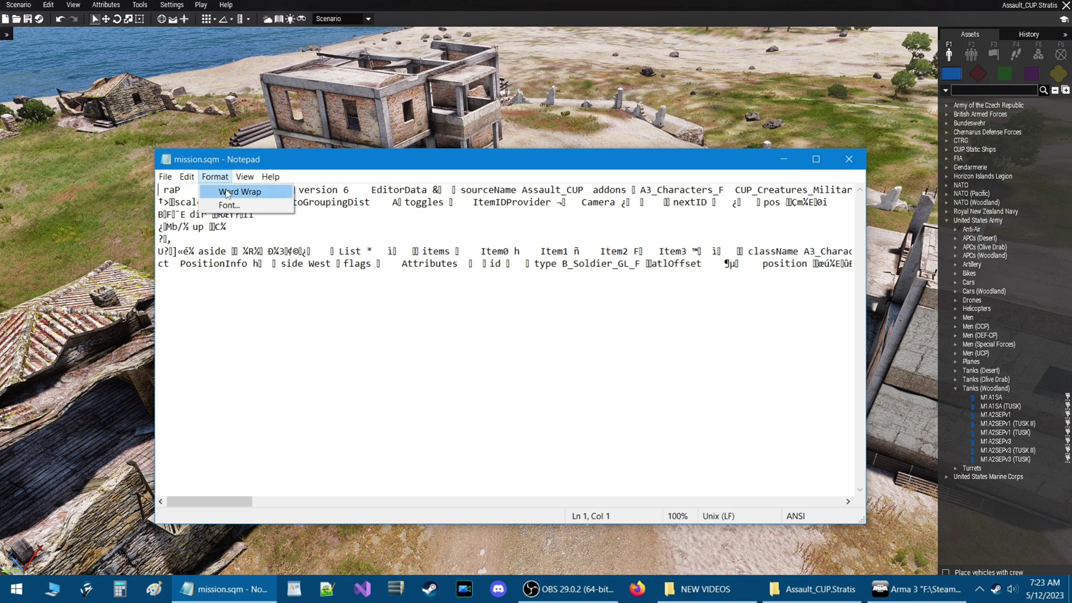
{"action": "left_click", "coordinate": [227, 193]}
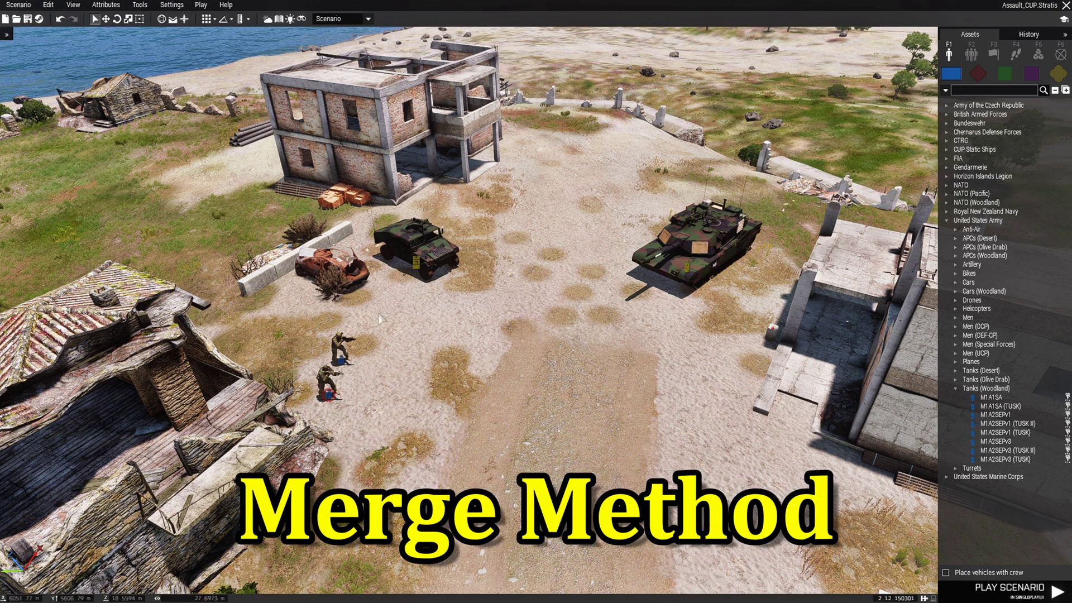
Step: Create a new empty scenario on the Stratis terrain
{"action": "left_click", "coordinate": [6, 19]}
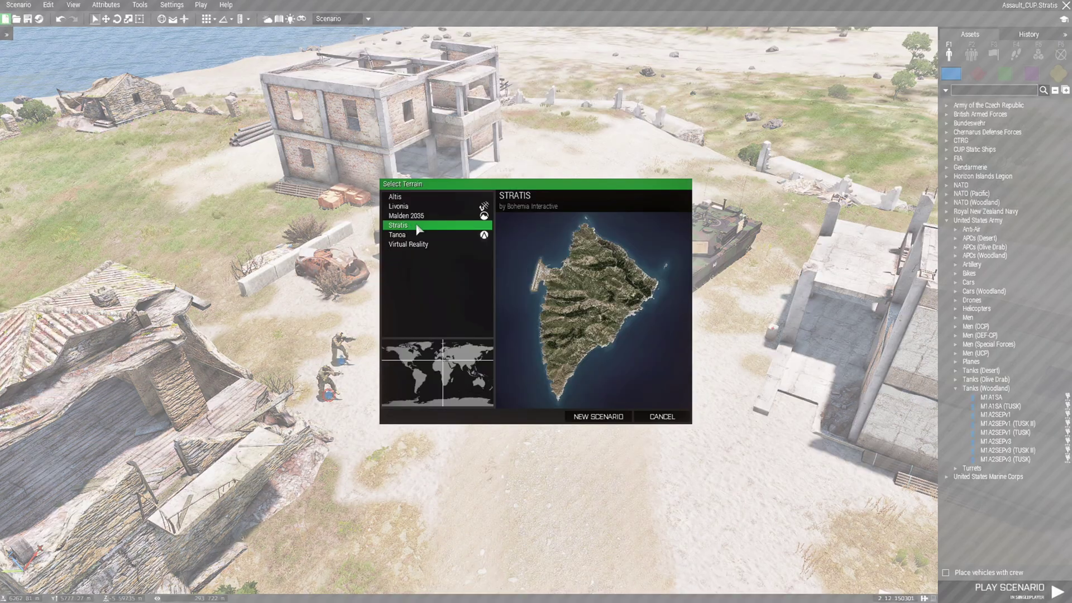
{"action": "left_click", "coordinate": [591, 420]}
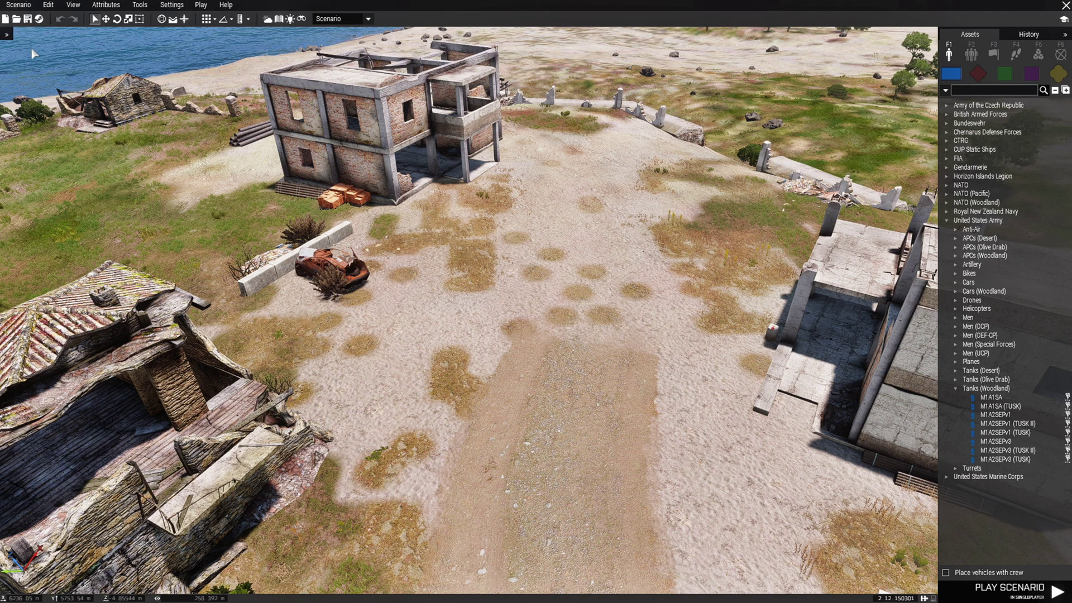
{"action": "left_click", "coordinate": [26, 6]}
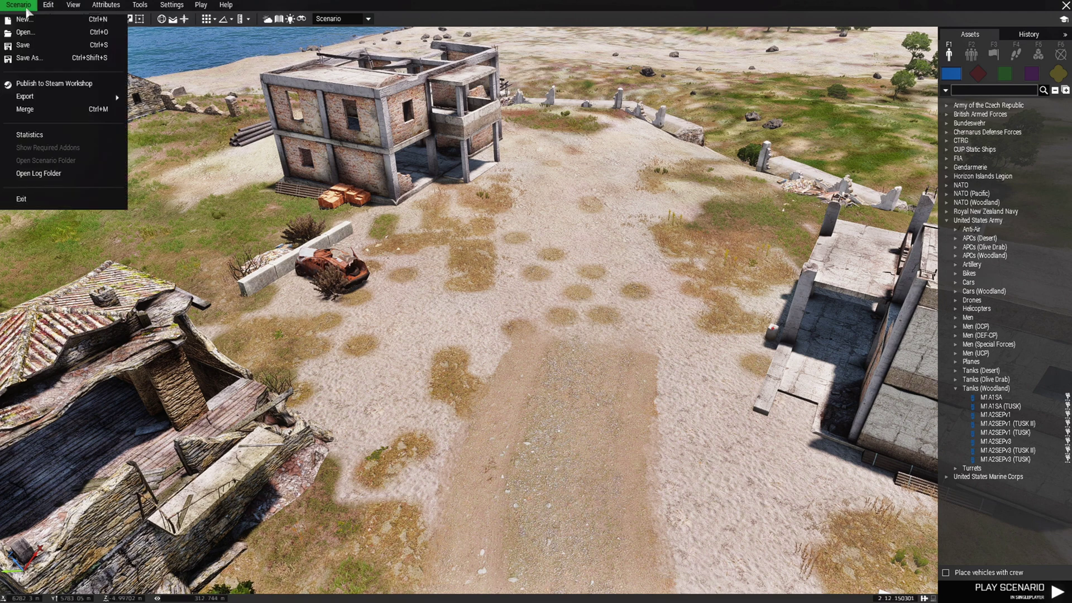
Step: Merge the Assault_CUP scenario into the new one, confirming all its entities
{"action": "left_click", "coordinate": [44, 114]}
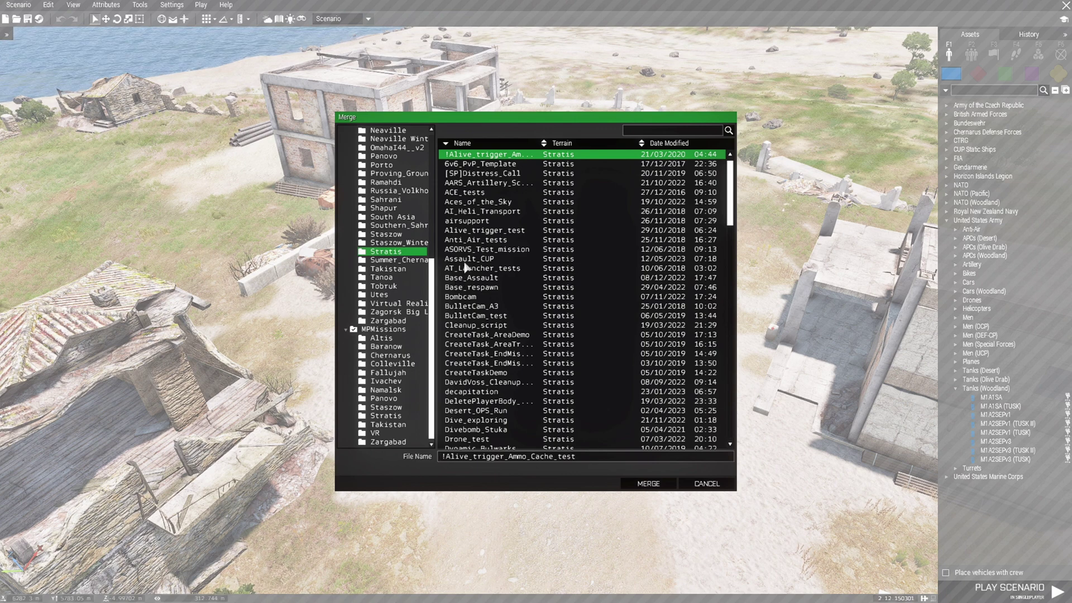
{"action": "left_click", "coordinate": [466, 259]}
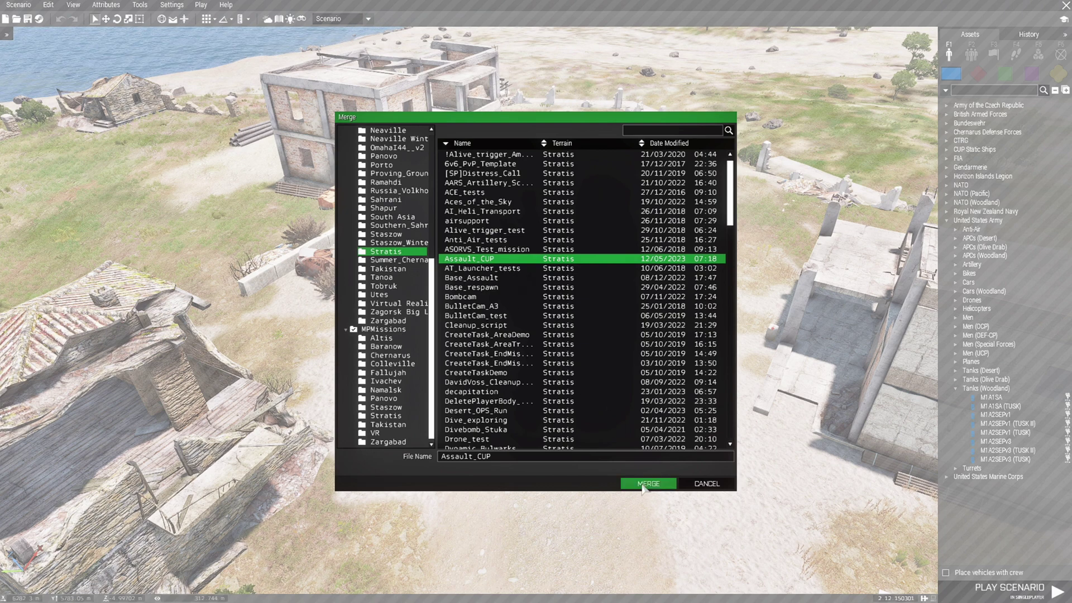
{"action": "left_click", "coordinate": [646, 487]}
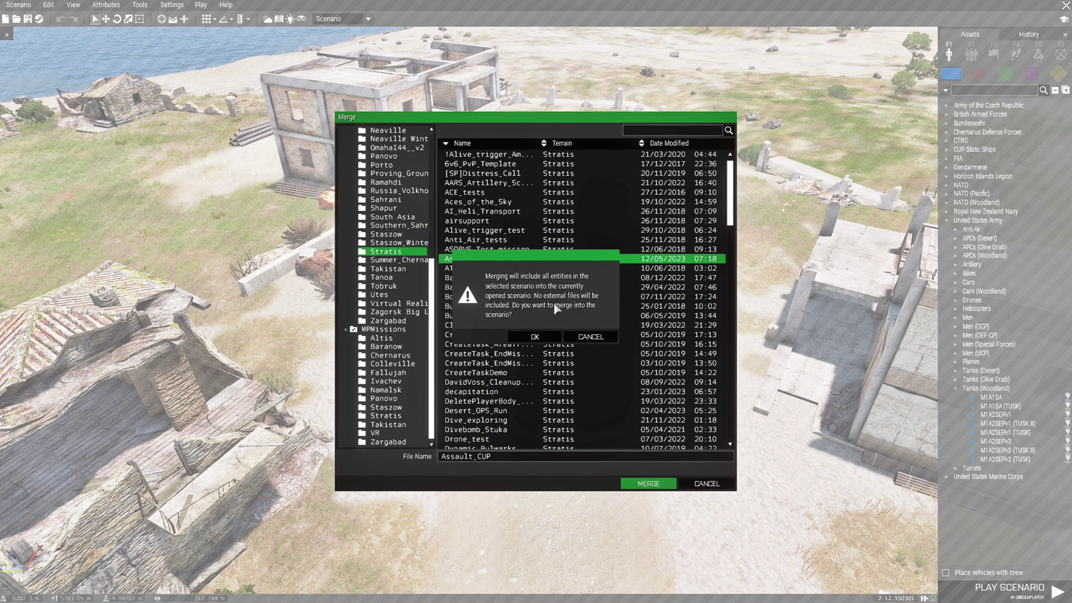
{"action": "left_click", "coordinate": [535, 336]}
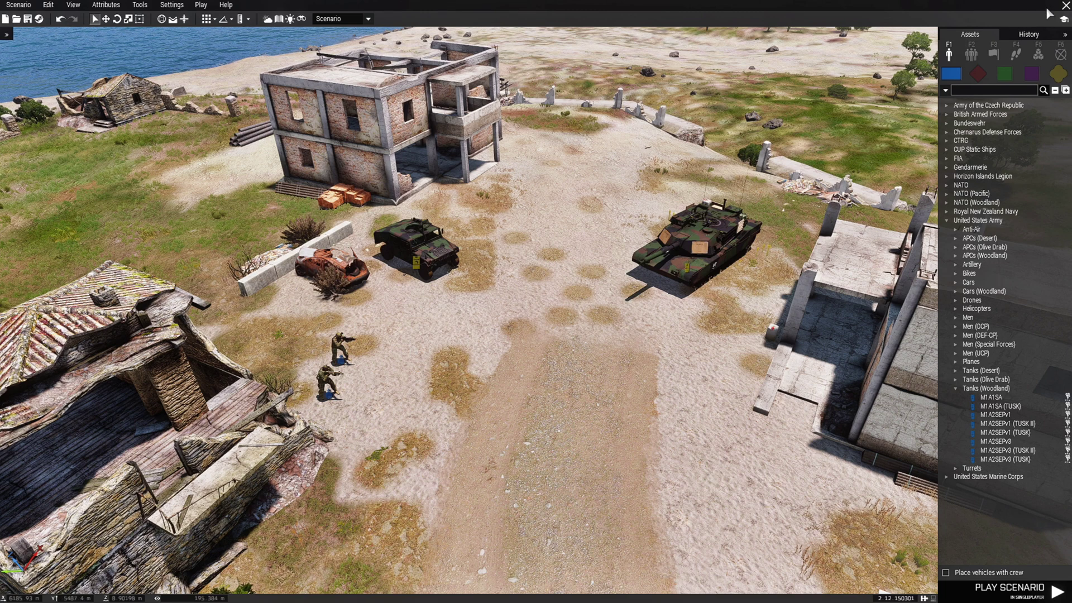
Step: Save over Assault_CUP with 'Binarize the Scenario File' unchecked, confirming the overwrite
{"action": "left_click", "coordinate": [27, 10]}
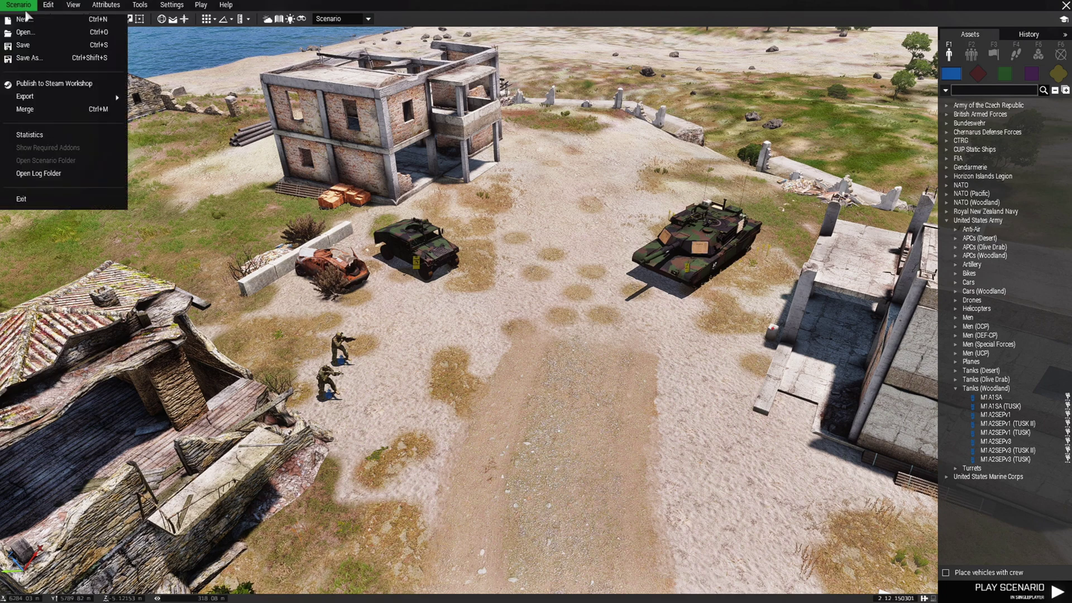
{"action": "left_click", "coordinate": [33, 59]}
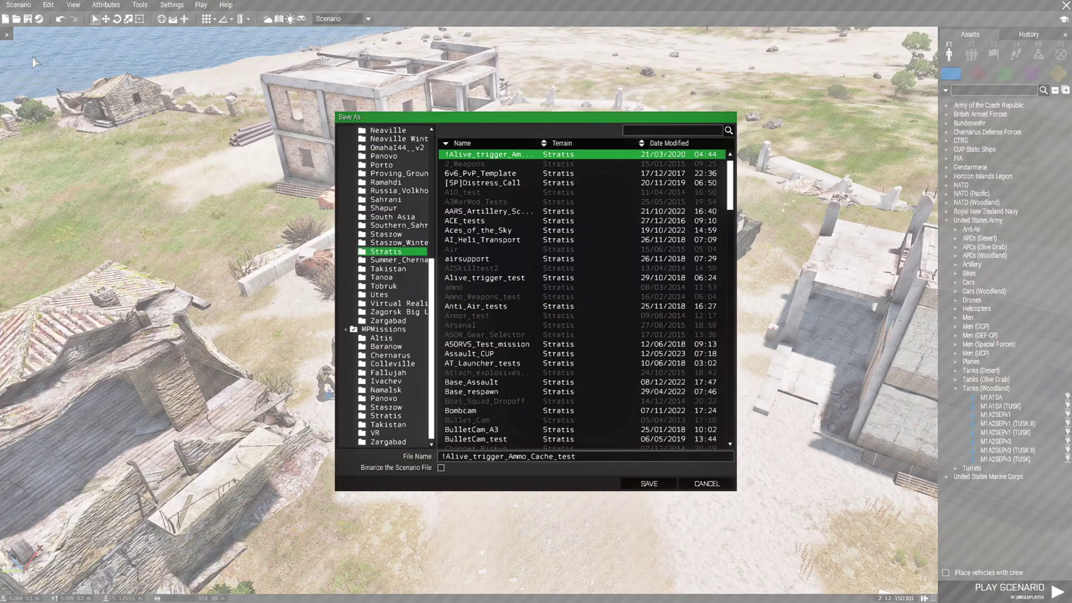
{"action": "left_click", "coordinate": [491, 354]}
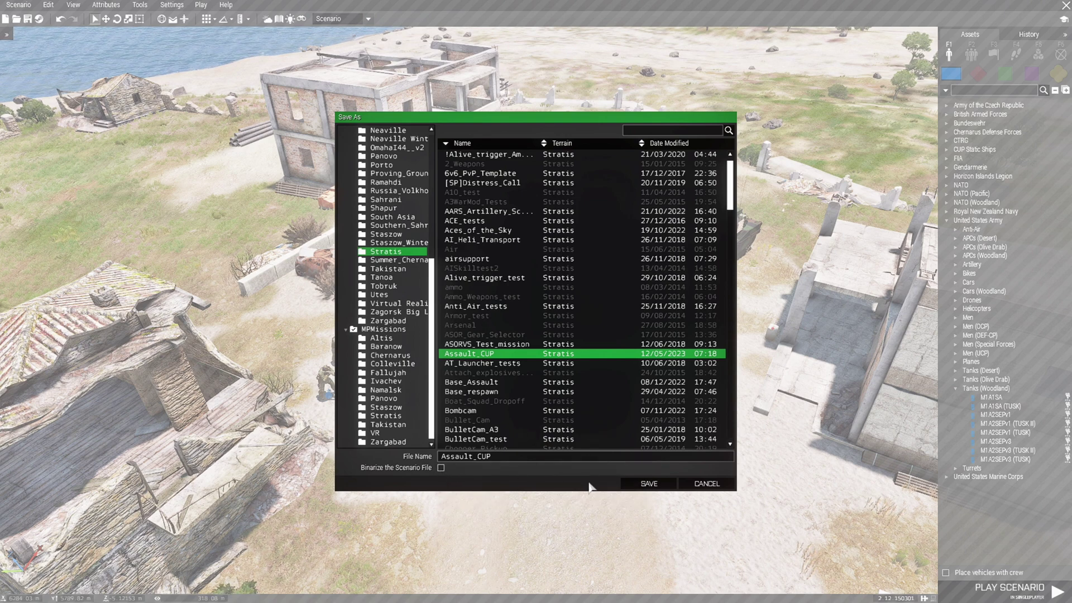
{"action": "left_click", "coordinate": [654, 488]}
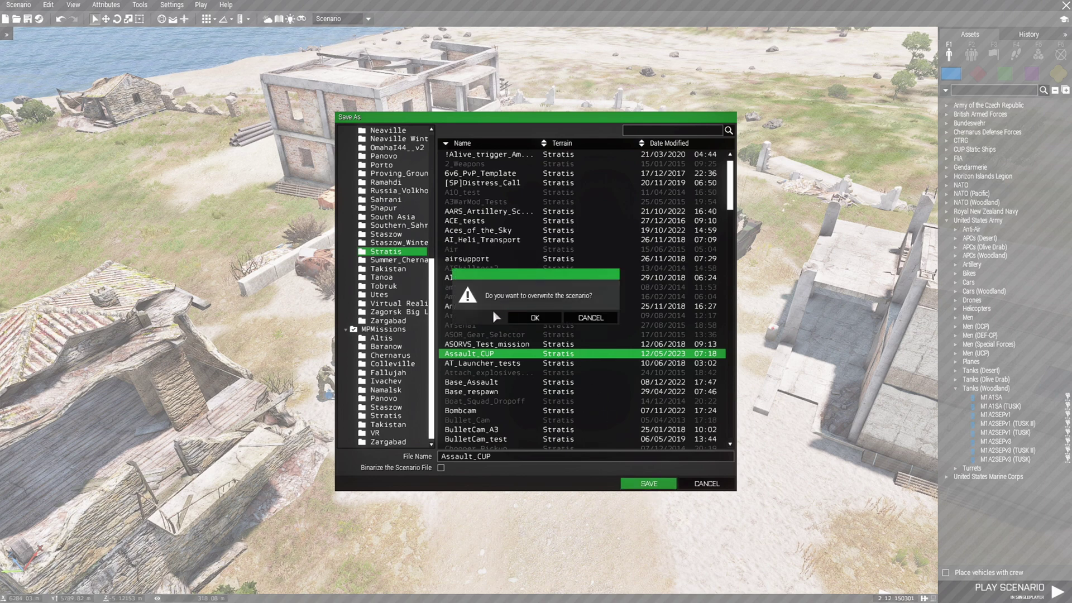
{"action": "left_click", "coordinate": [544, 318]}
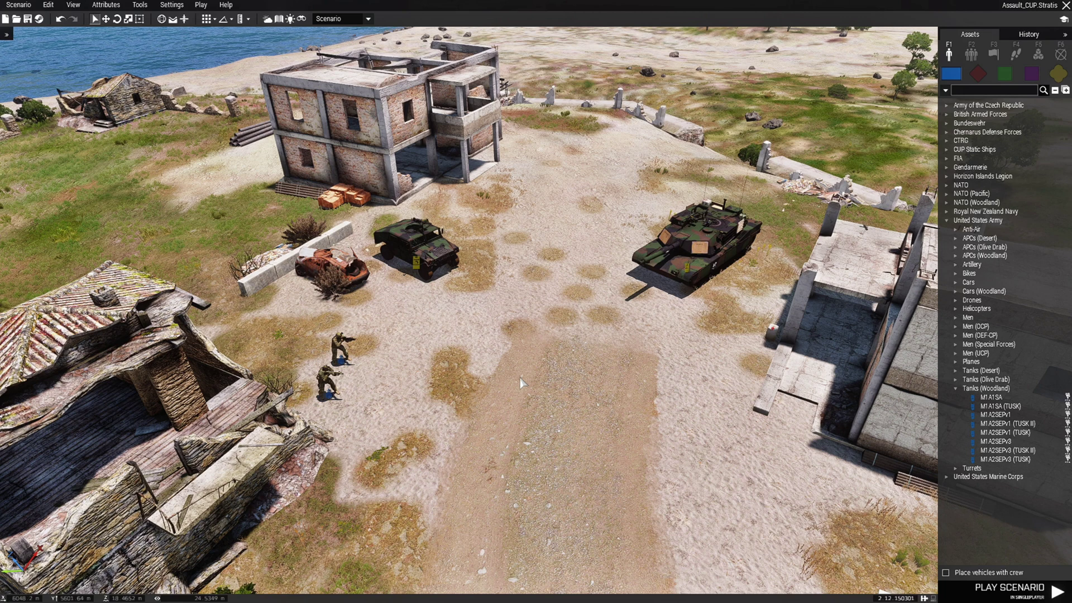
Step: Open the scenario folder and load mission.sqm in Notepad as plain text
{"action": "left_click", "coordinate": [19, 4]}
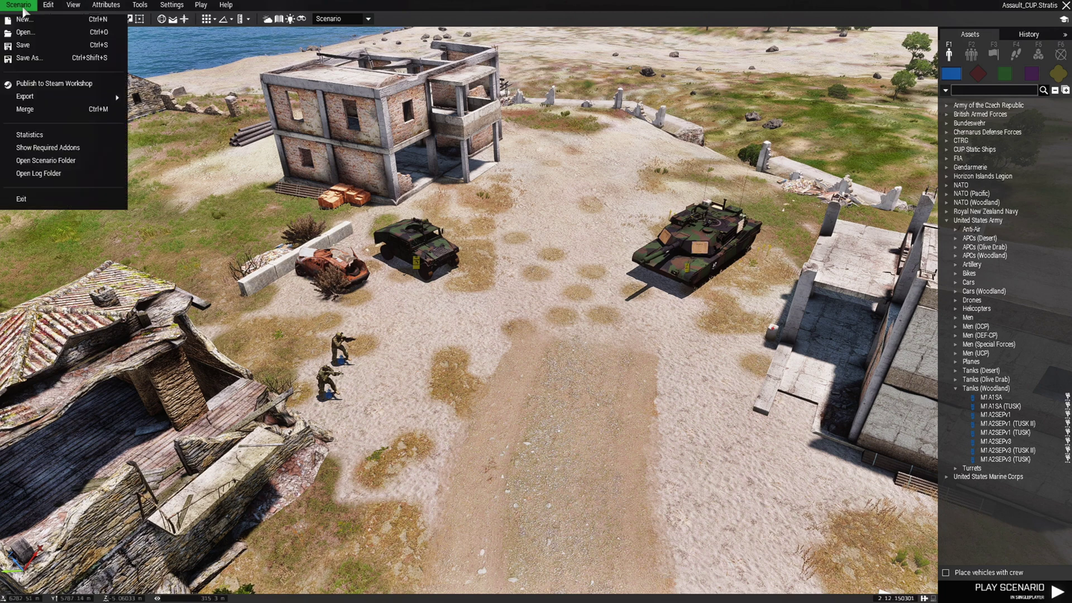
{"action": "left_click", "coordinate": [89, 161]}
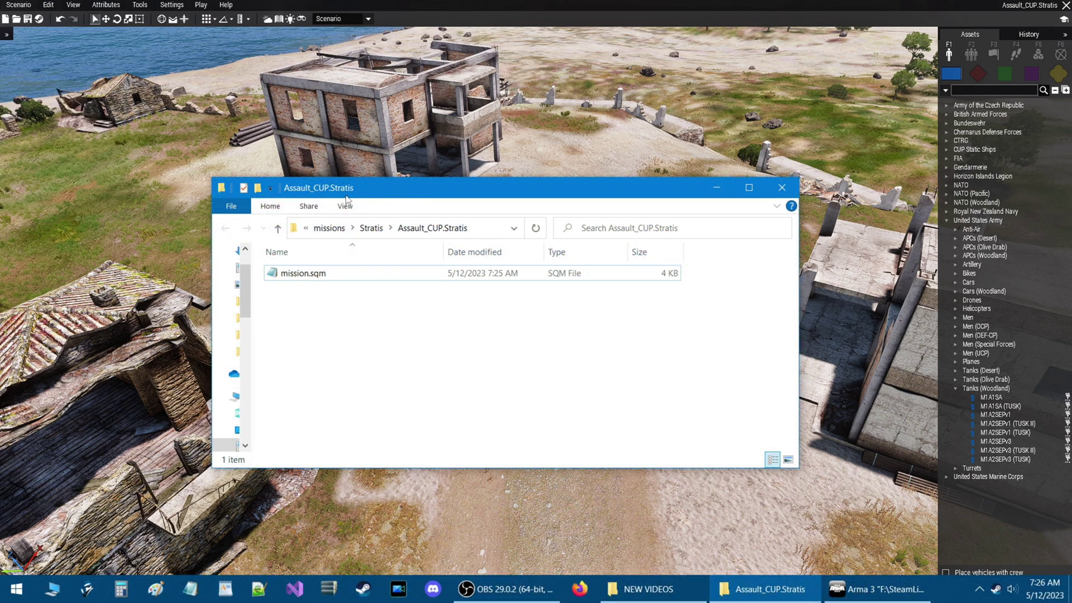
{"action": "left_click", "coordinate": [300, 277]}
{"action": "double_click", "coordinate": [301, 278]}
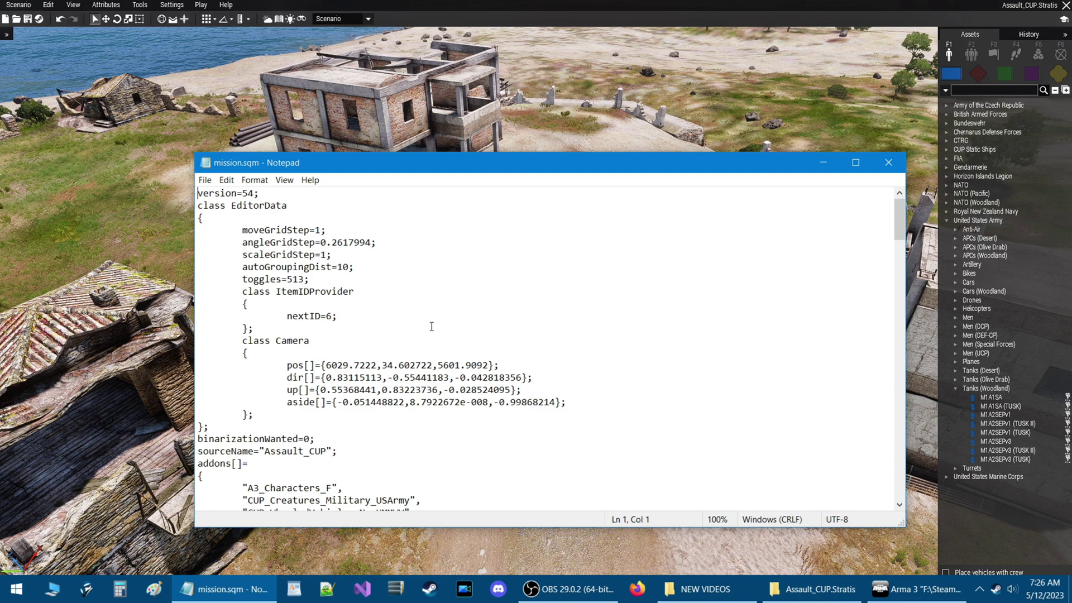
Step: Scroll to the addons[] list and select its three CUP_ entries
{"action": "scroll", "coordinate": [428, 329], "scroll_direction": "down", "scroll_amount": 2}
{"action": "scroll", "coordinate": [426, 335], "scroll_direction": "down", "scroll_amount": 2}
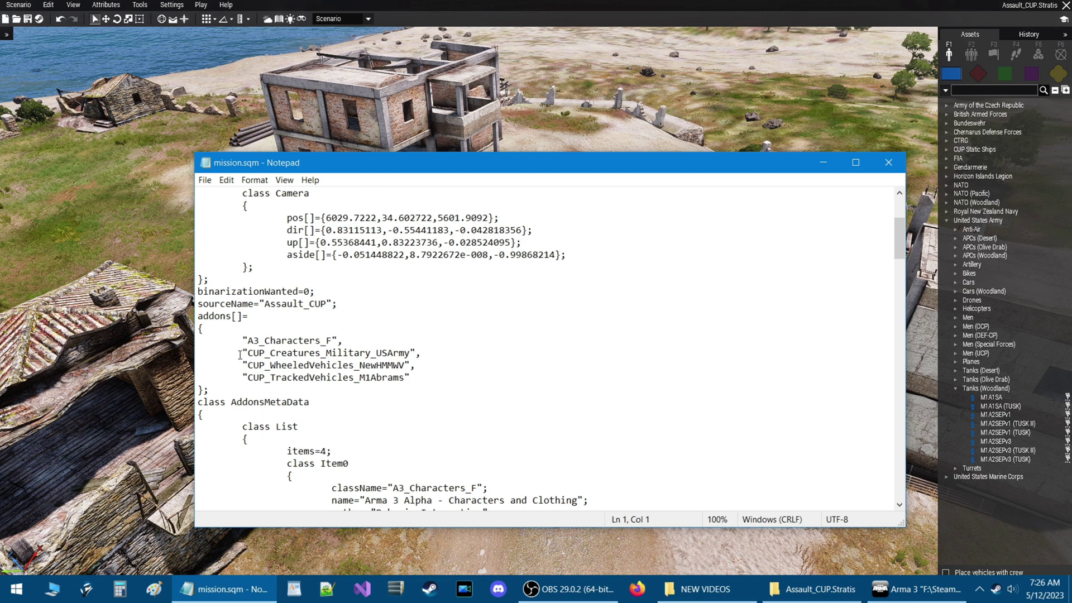
{"action": "left_click_drag", "start_coordinate": [414, 379], "coordinate": [242, 352]}
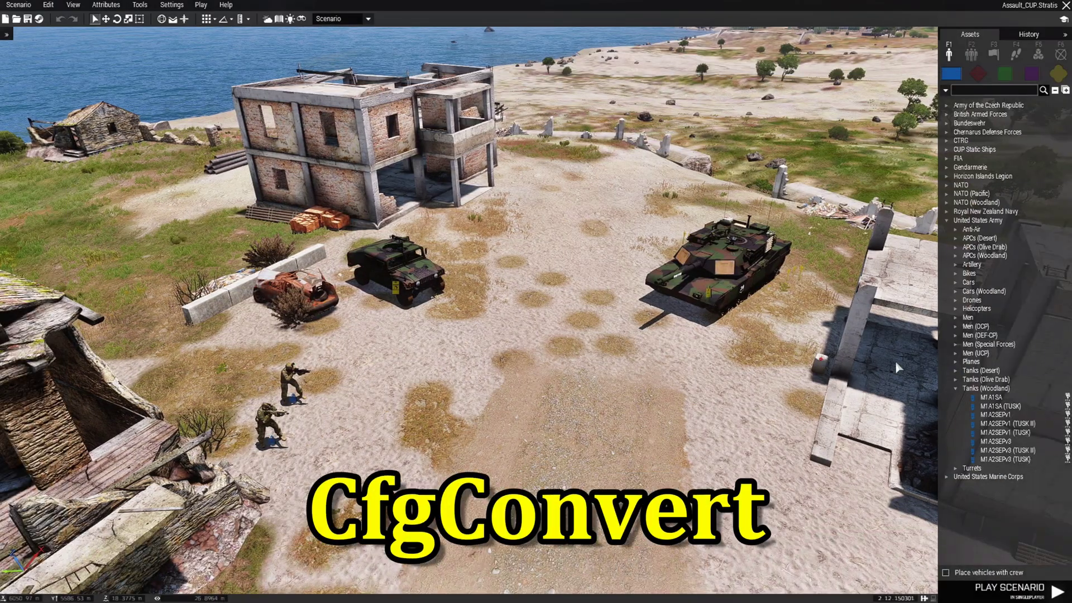
Step: Place a US Army AH-64 from the Helicopters list on the grass beside the stone buildings
{"action": "left_click", "coordinate": [953, 390]}
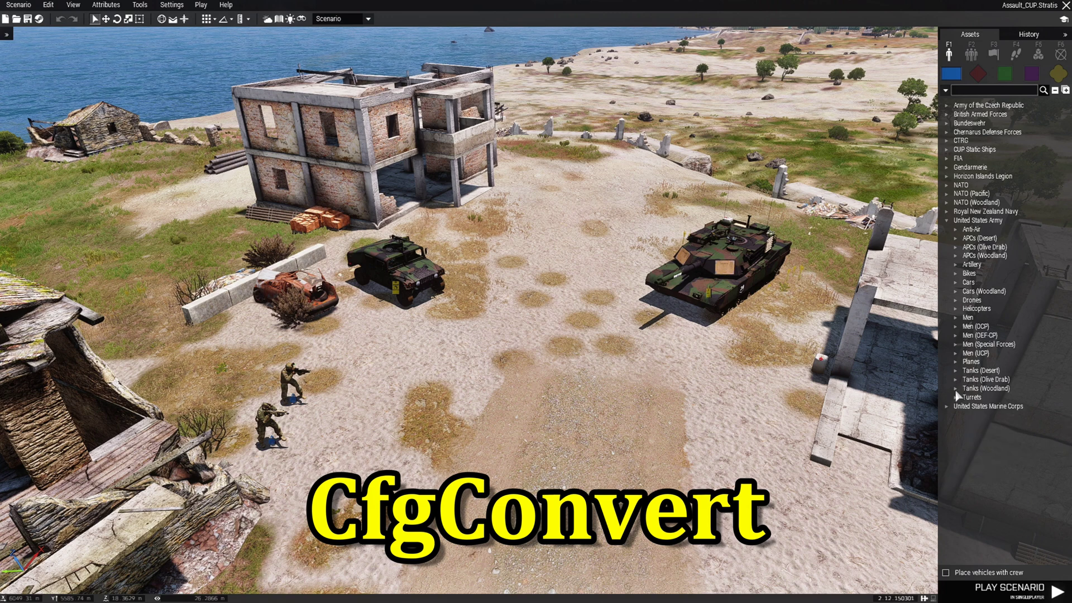
{"action": "left_click", "coordinate": [955, 310]}
{"action": "left_click", "coordinate": [958, 316]}
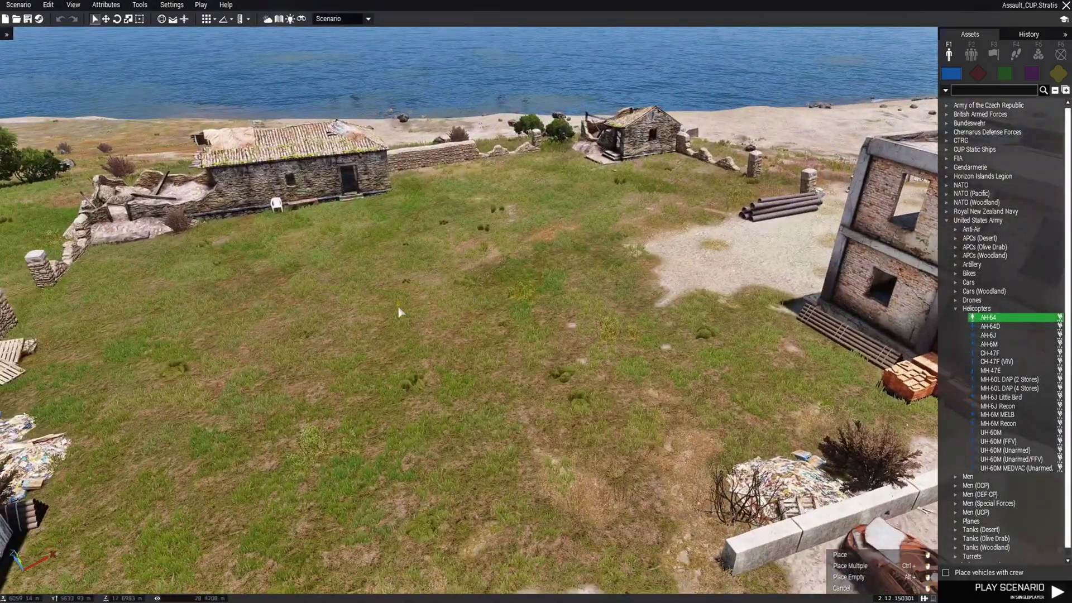
{"action": "left_click", "coordinate": [399, 311]}
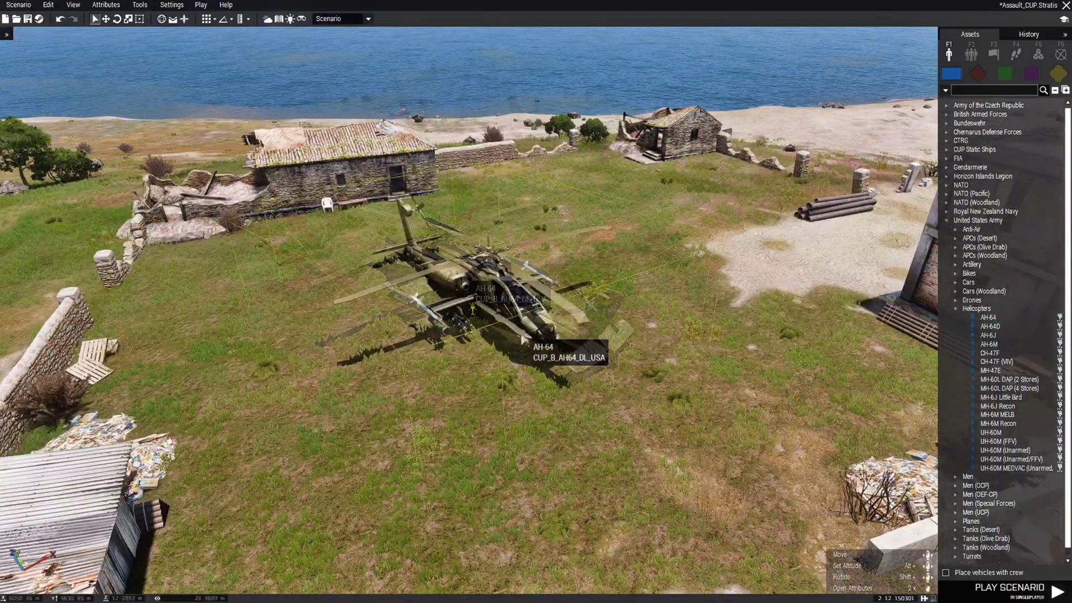
{"action": "key", "text": "d"}
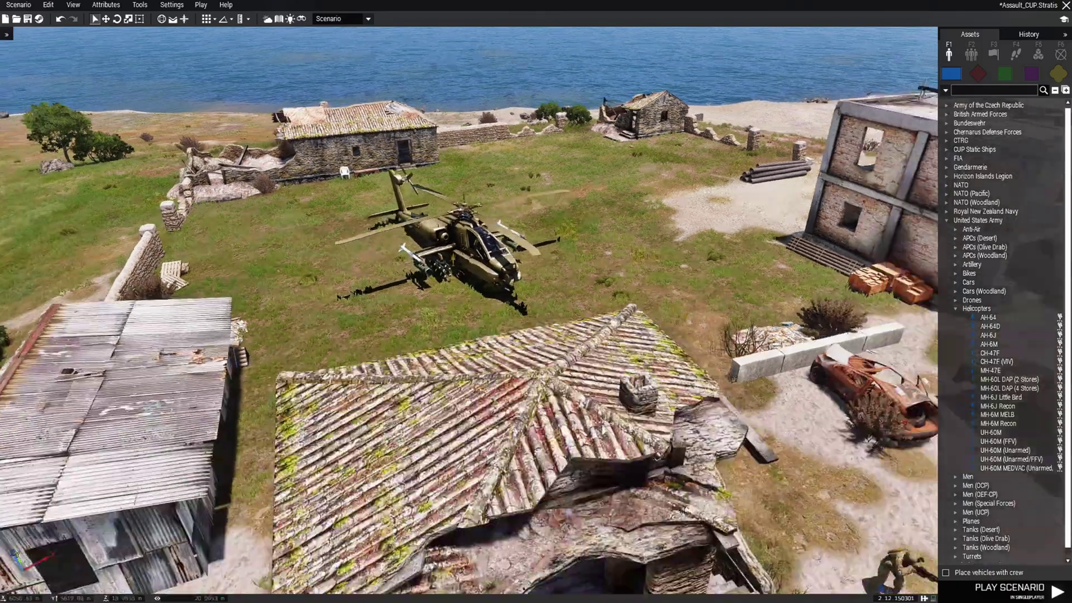
{"action": "key", "text": "w"}
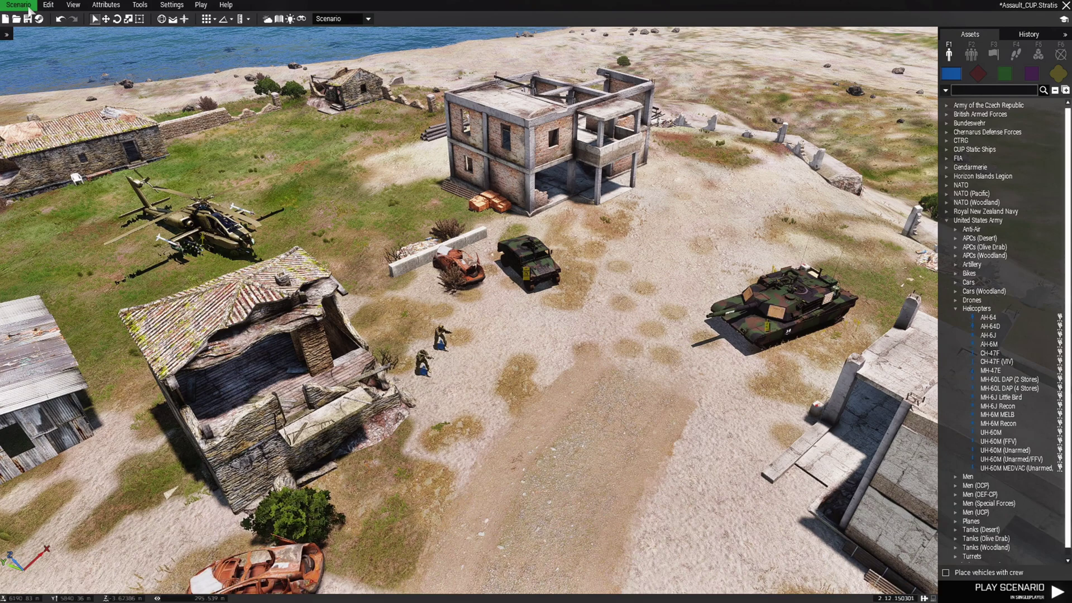
Step: Save As over the Assault_CUP scenario with Binarize the Scenario File ticked
{"action": "left_click", "coordinate": [29, 10]}
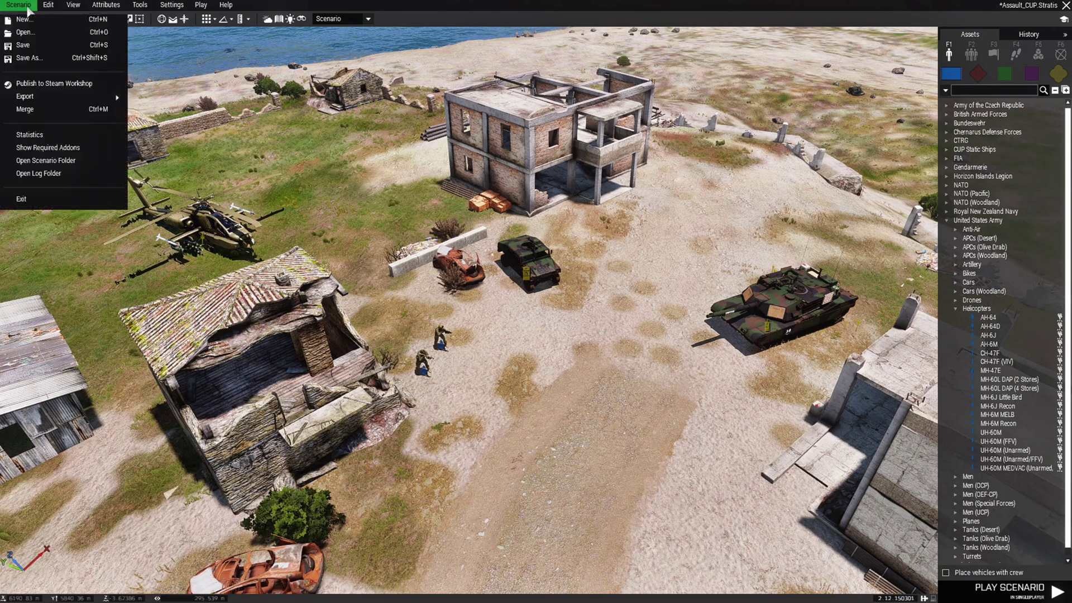
{"action": "left_click", "coordinate": [32, 59]}
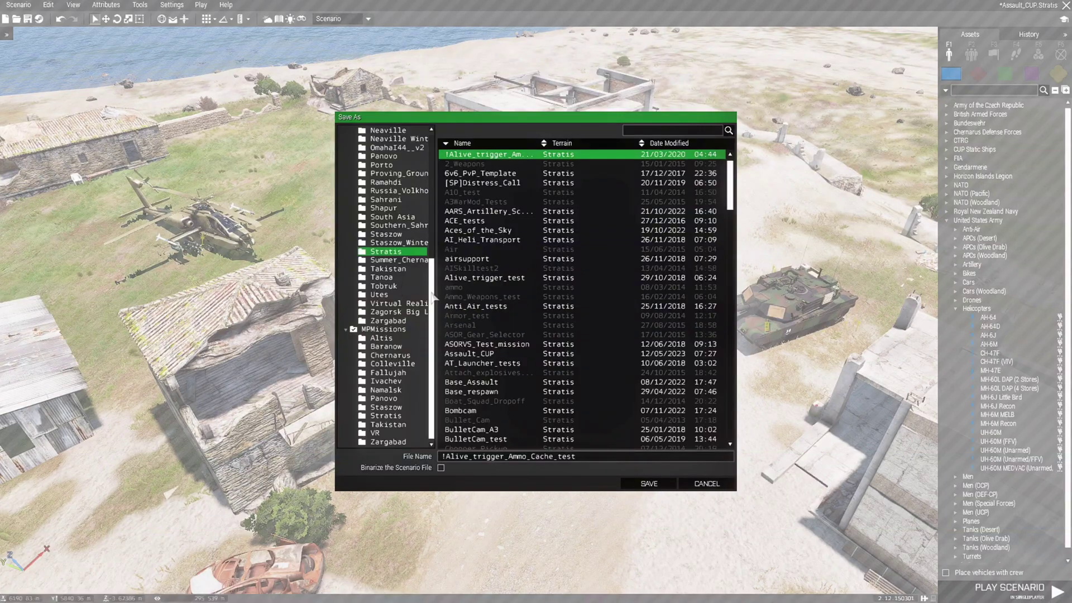
{"action": "left_click", "coordinate": [483, 355]}
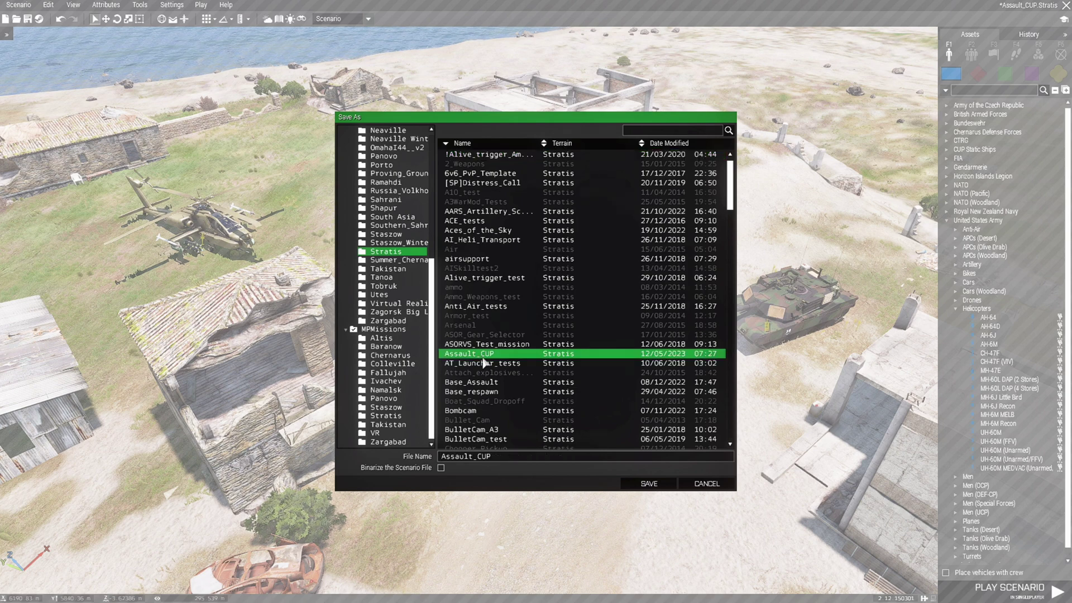
{"action": "mouse_move", "coordinate": [396, 468]}
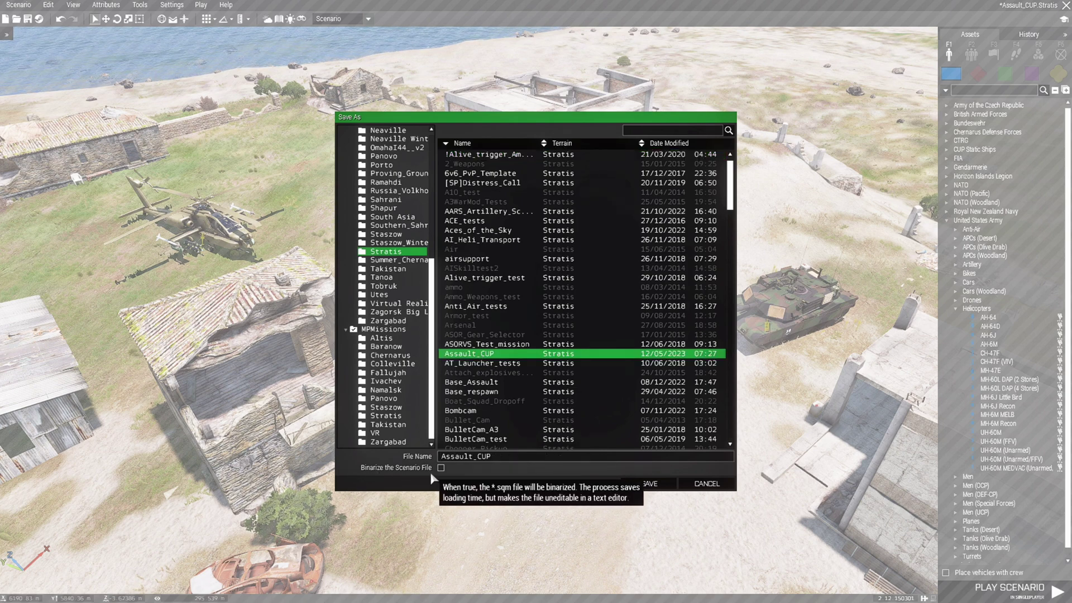
{"action": "left_click", "coordinate": [440, 468]}
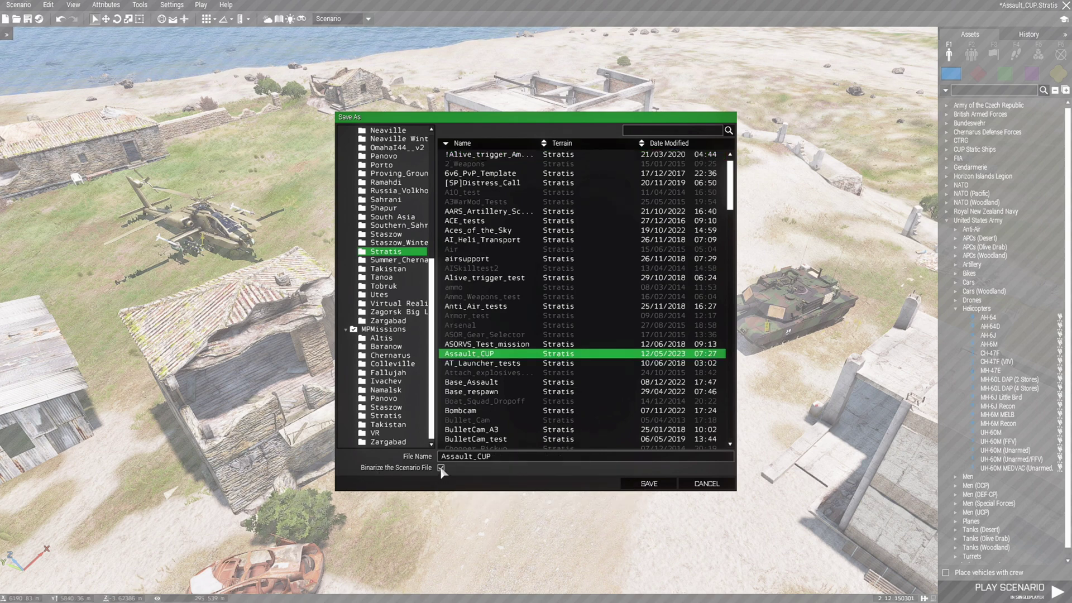
{"action": "left_click", "coordinate": [647, 486]}
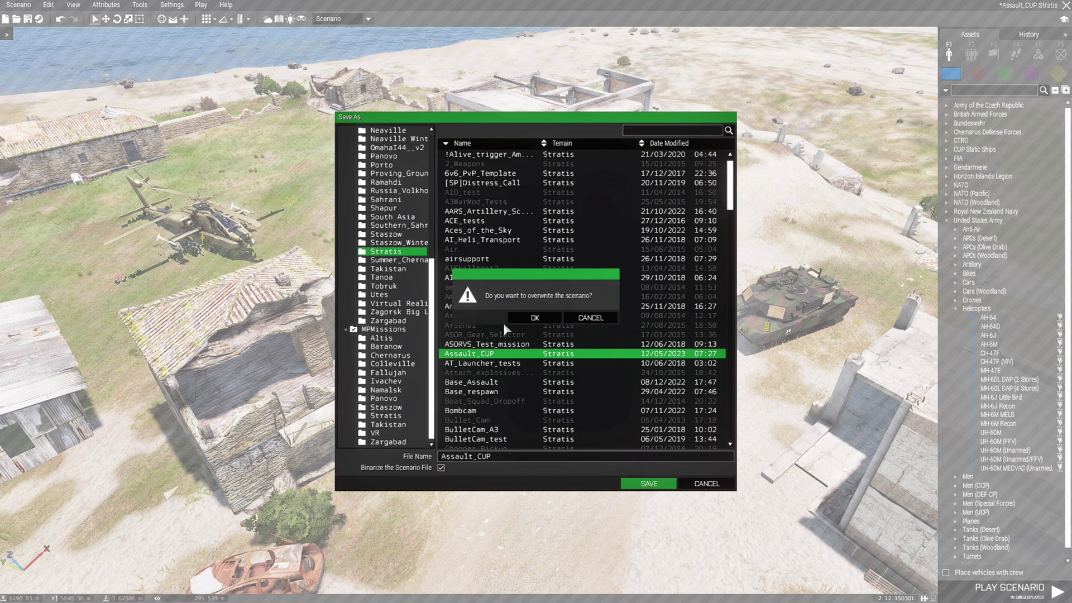
{"action": "left_click", "coordinate": [534, 318]}
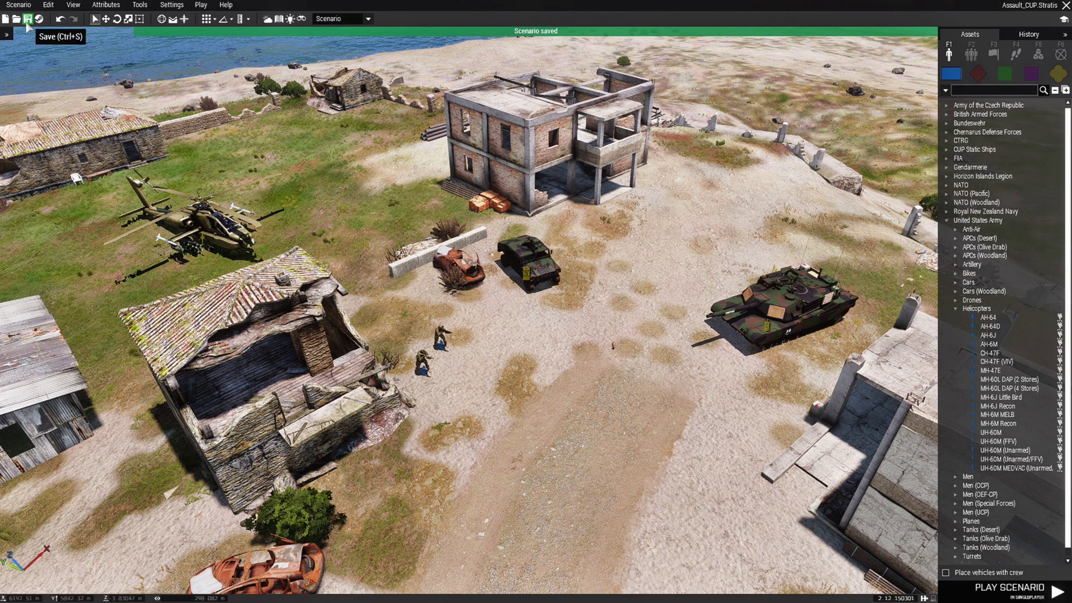
{"action": "left_click", "coordinate": [20, 5]}
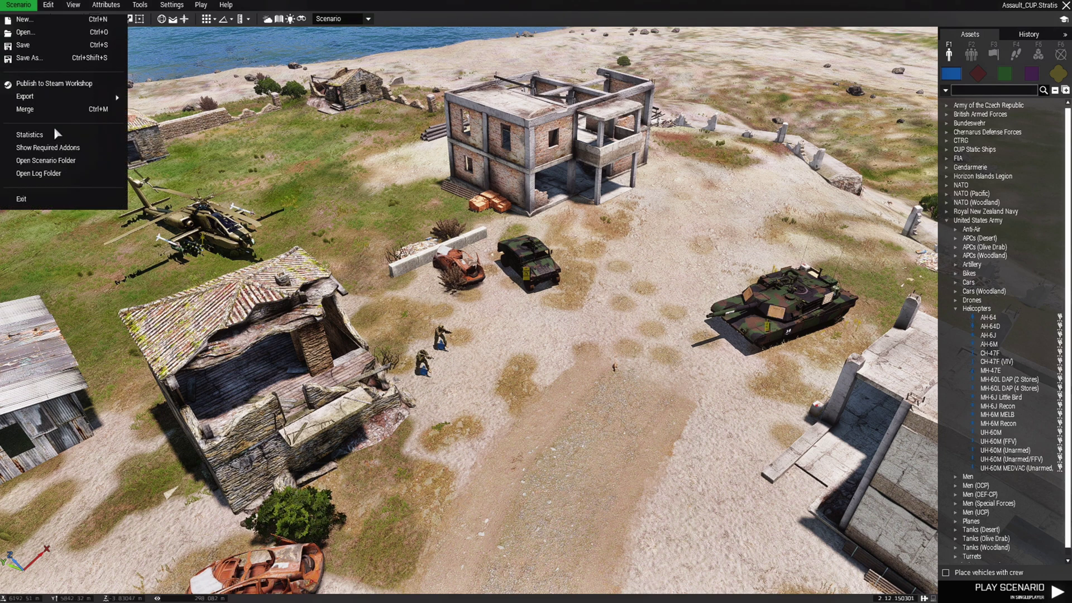
Step: Open mission.sqm from the scenario folder in Notepad and scroll its garbled binarized text
{"action": "left_click", "coordinate": [87, 162]}
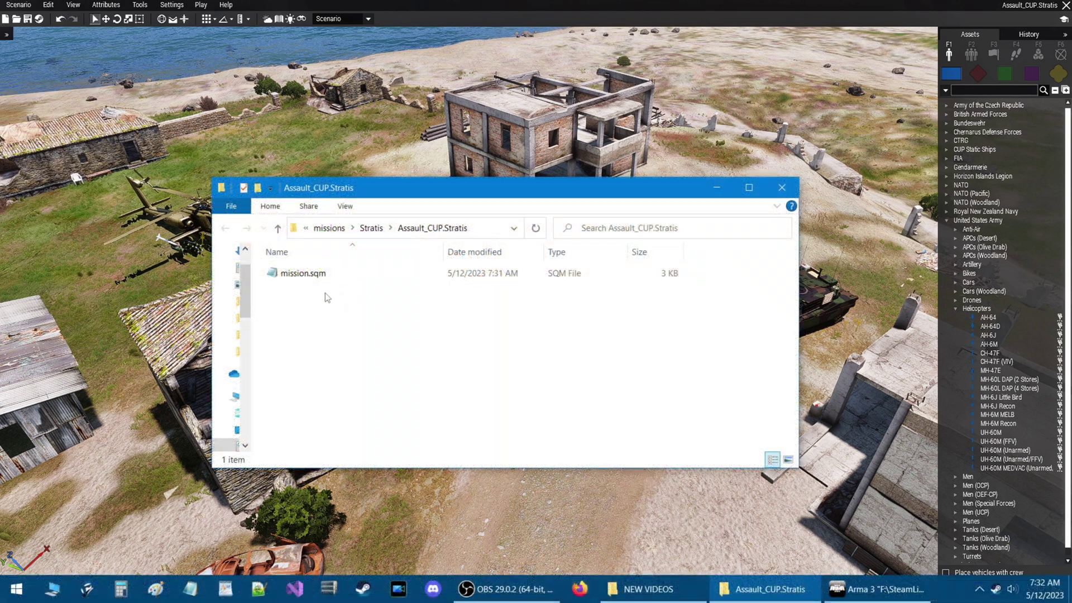
{"action": "double_click", "coordinate": [296, 273]}
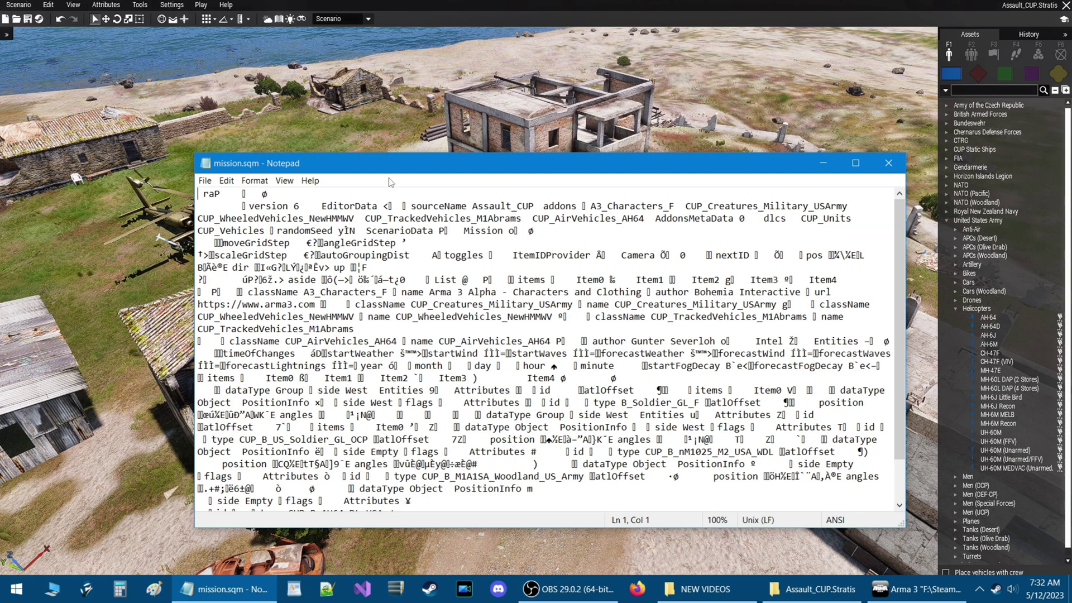
{"action": "left_click_drag", "start_coordinate": [393, 170], "coordinate": [403, 157]}
{"action": "scroll", "coordinate": [450, 344], "scroll_direction": "down", "scroll_amount": 2}
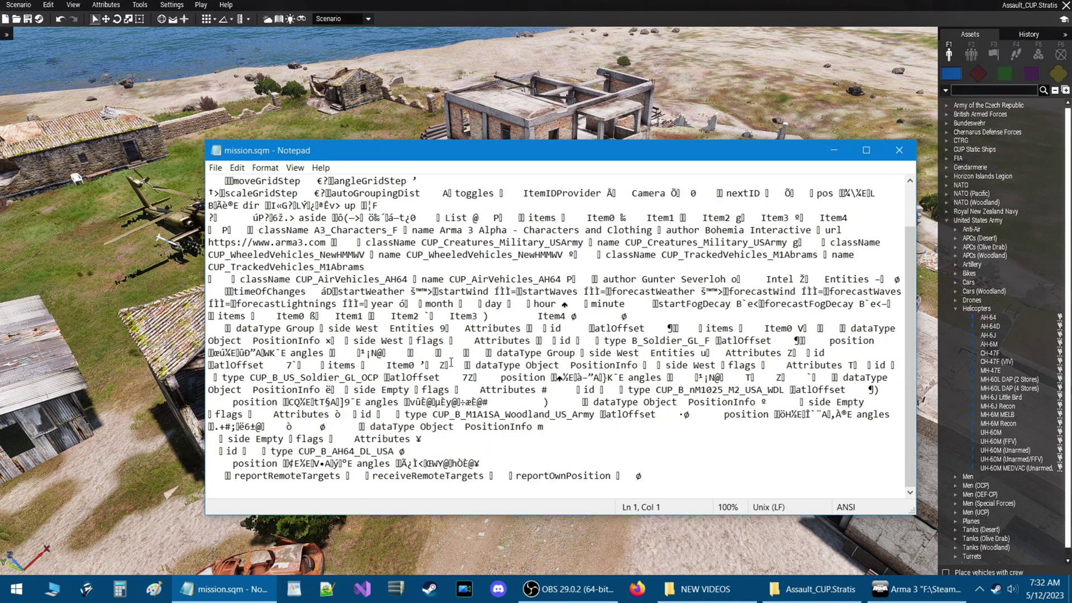
Step: Close the mission.sqm Notepad view and deselect the file in the Assault_CUP.Stratis folder
{"action": "scroll", "coordinate": [452, 362], "scroll_direction": "up", "scroll_amount": 2}
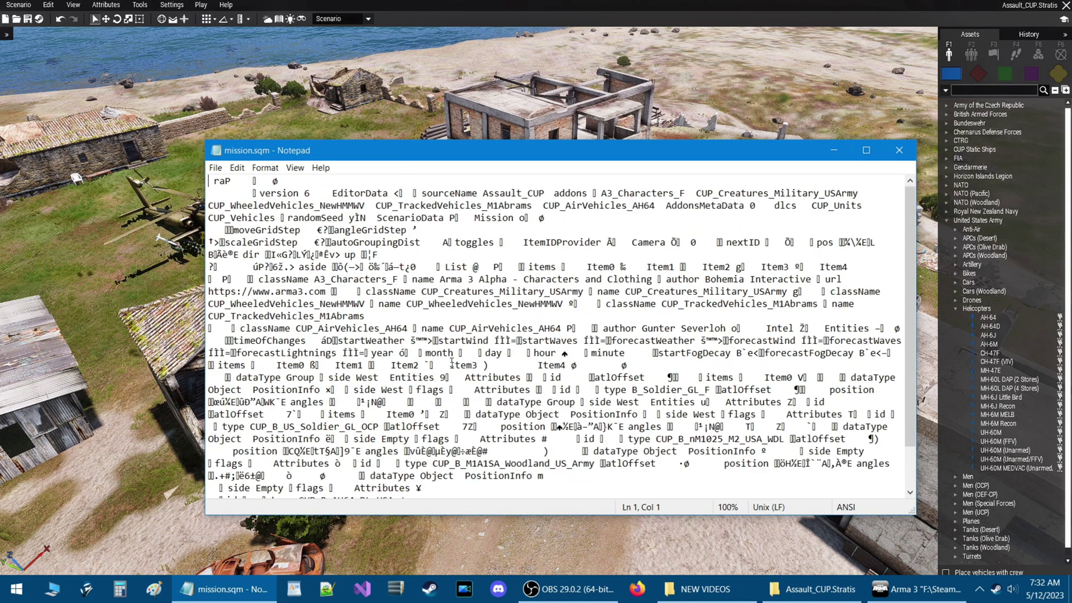
{"action": "left_click", "coordinate": [898, 151]}
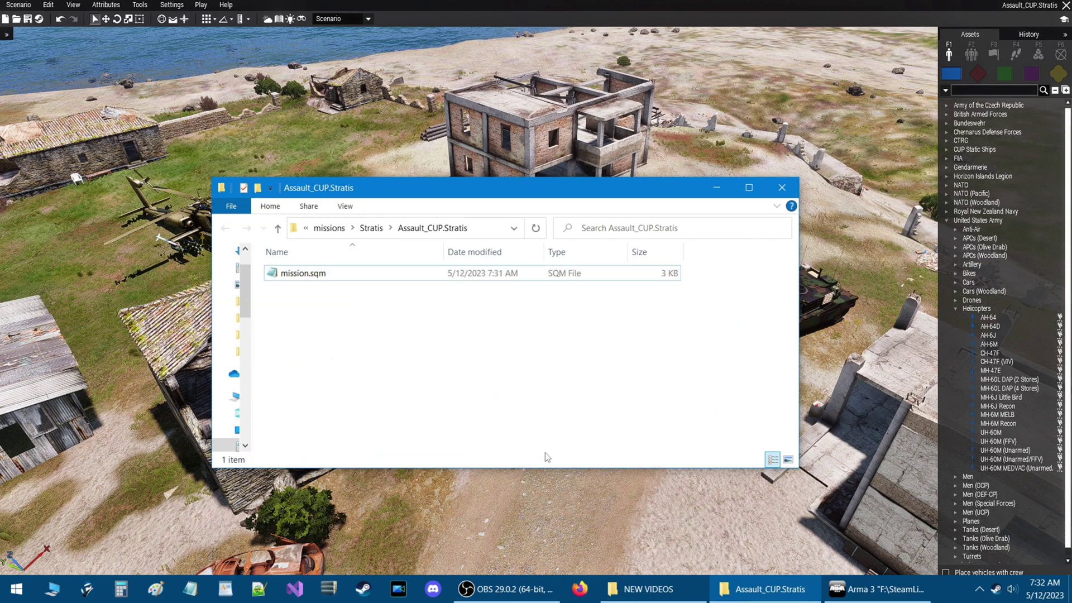
{"action": "left_click_drag", "start_coordinate": [431, 193], "coordinate": [421, 196]}
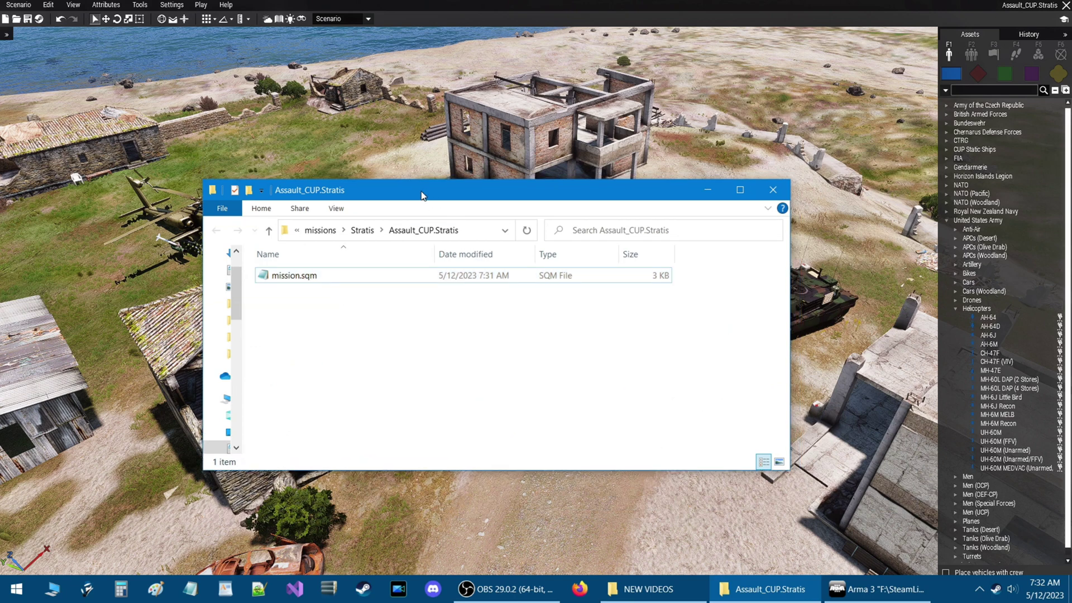
{"action": "left_click", "coordinate": [286, 300]}
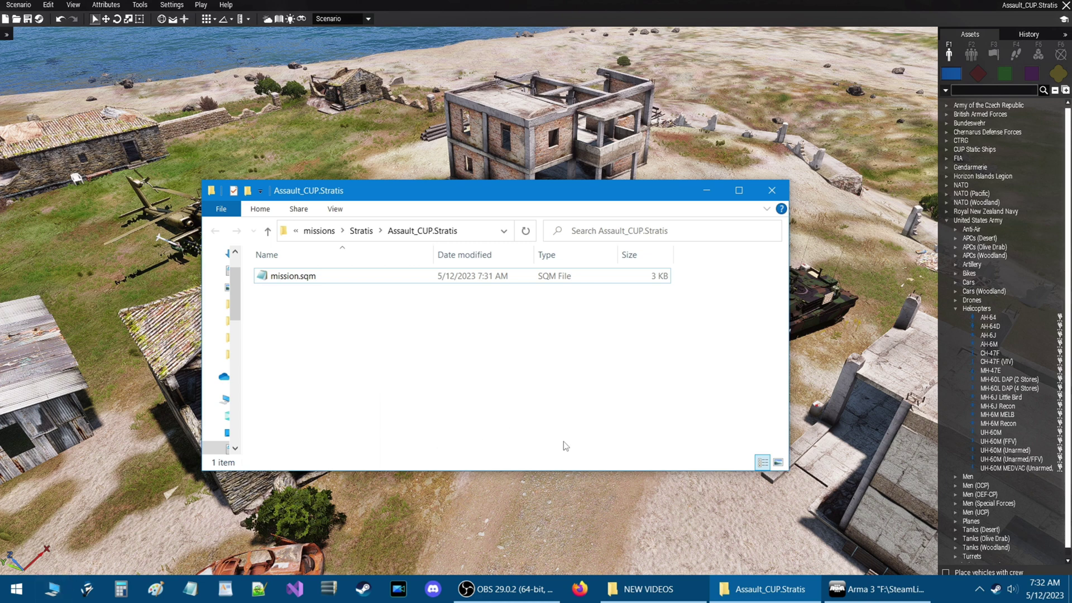
{"action": "right_click", "coordinate": [997, 596]}
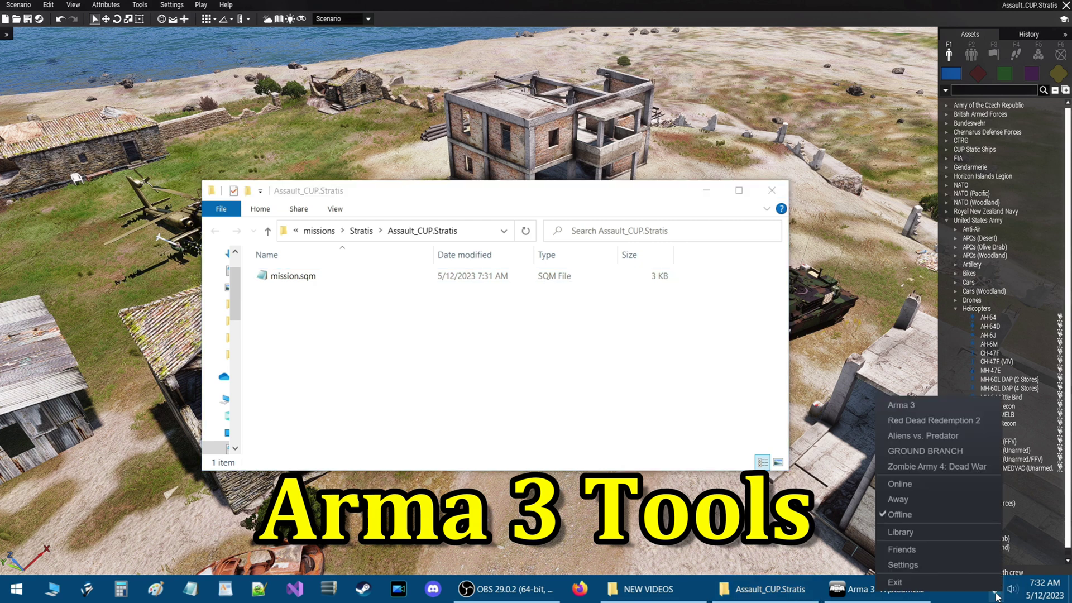
Step: Filter the Steam library to tools only and open the Arma 3 Tools page
{"action": "left_click", "coordinate": [895, 534]}
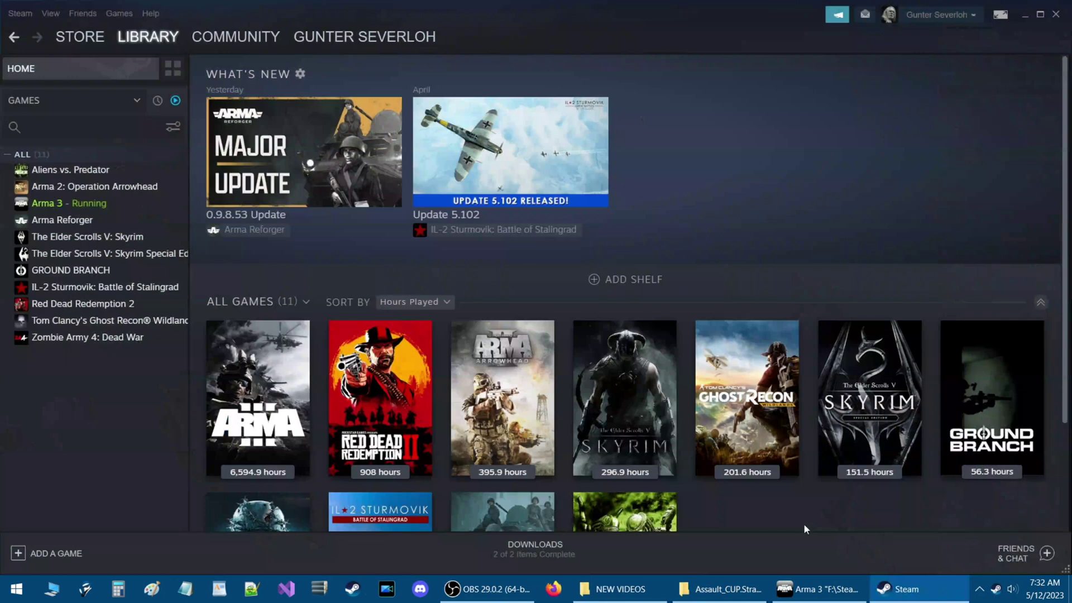
{"action": "left_click", "coordinate": [174, 101]}
{"action": "left_click", "coordinate": [136, 101]}
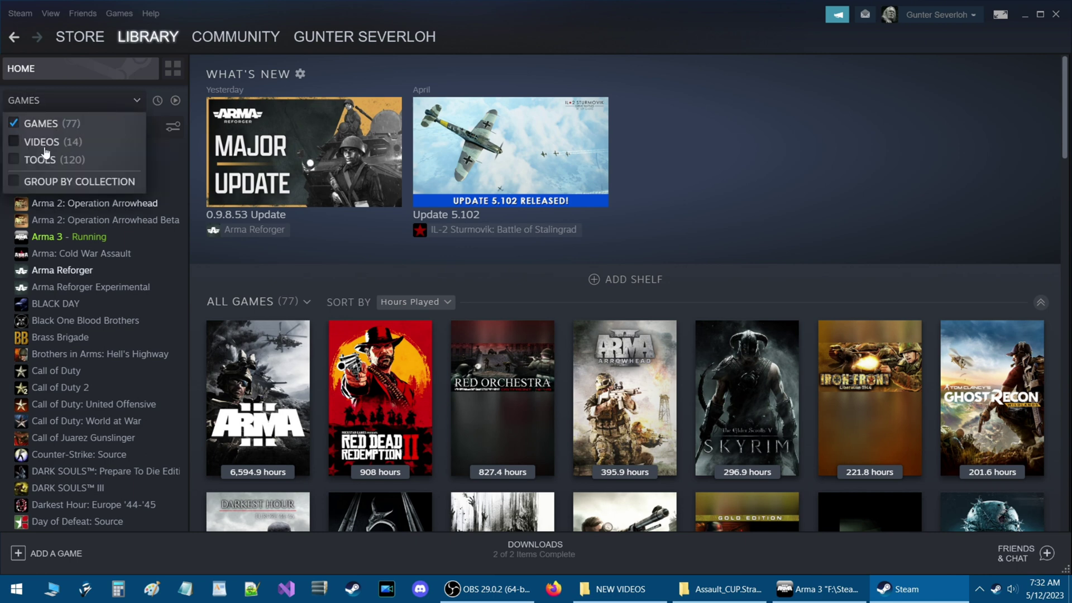
{"action": "left_click", "coordinate": [15, 161]}
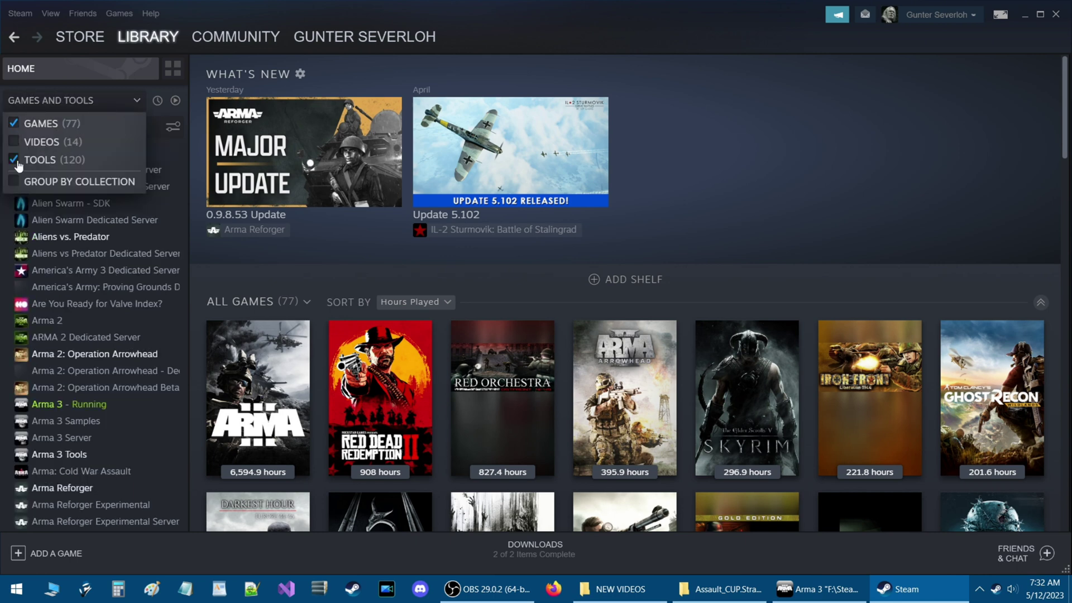
{"action": "left_click", "coordinate": [17, 125]}
{"action": "left_click", "coordinate": [160, 143]}
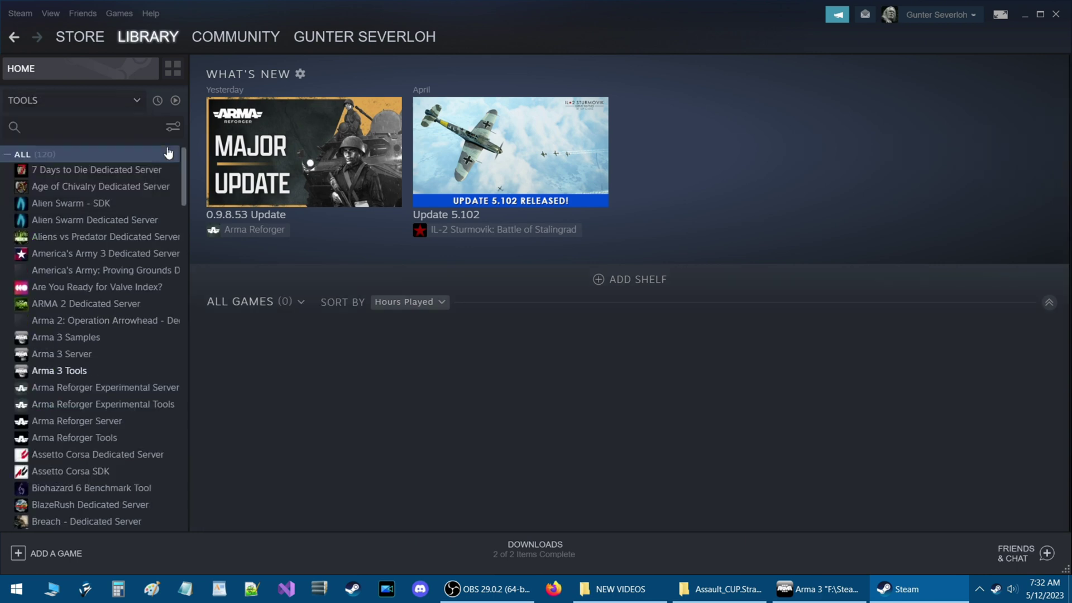
{"action": "scroll", "coordinate": [118, 291], "scroll_direction": "down", "scroll_amount": 1}
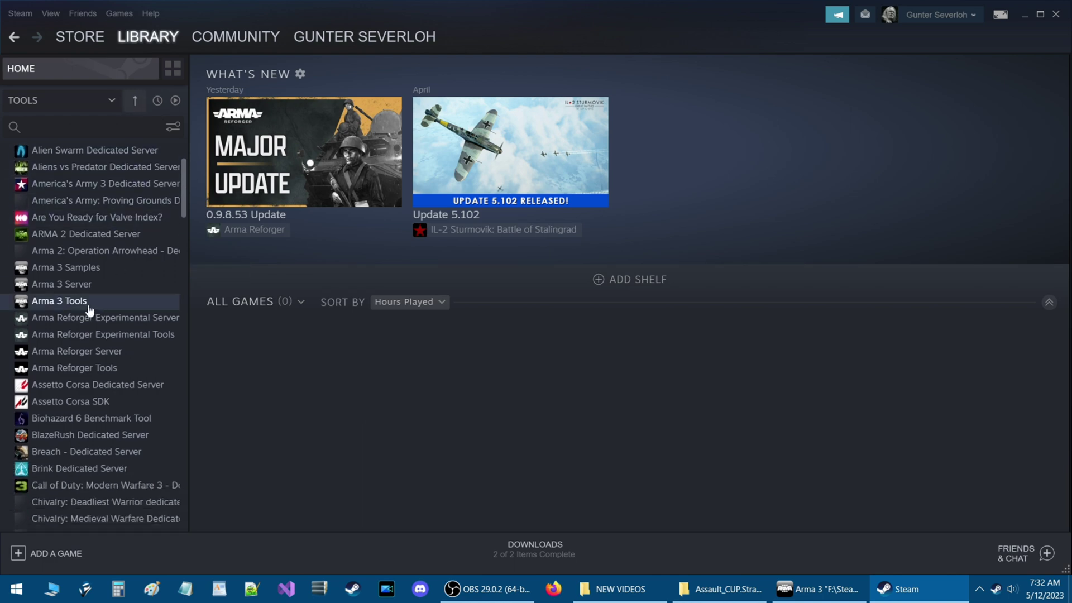
{"action": "left_click", "coordinate": [72, 304]}
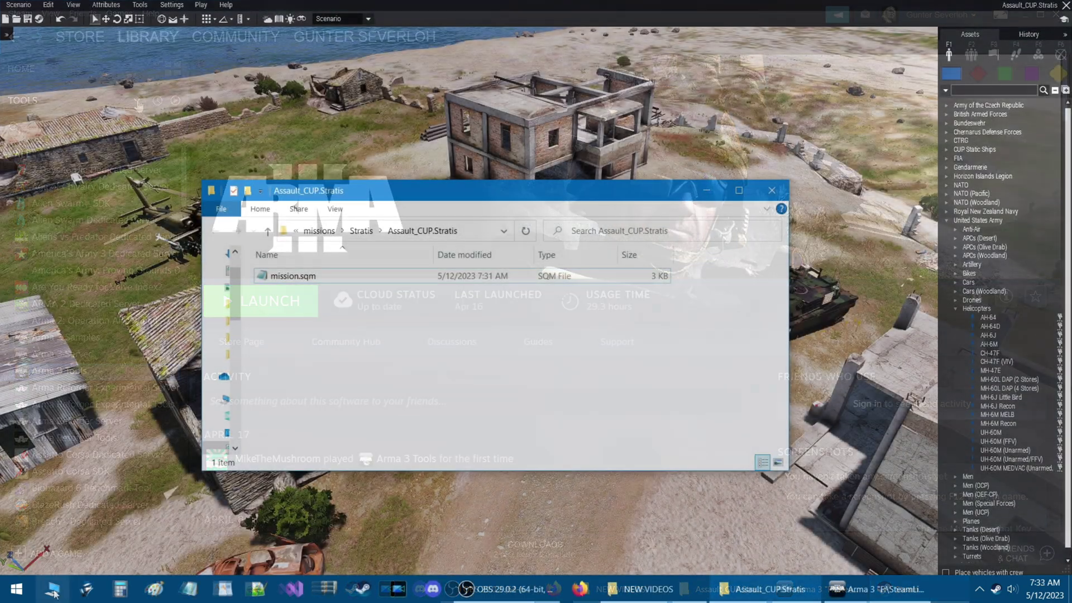
Step: Browse from This PC to F:\SteamLibrary\steamapps\common\Arma 3 Tools
{"action": "left_click", "coordinate": [54, 592]}
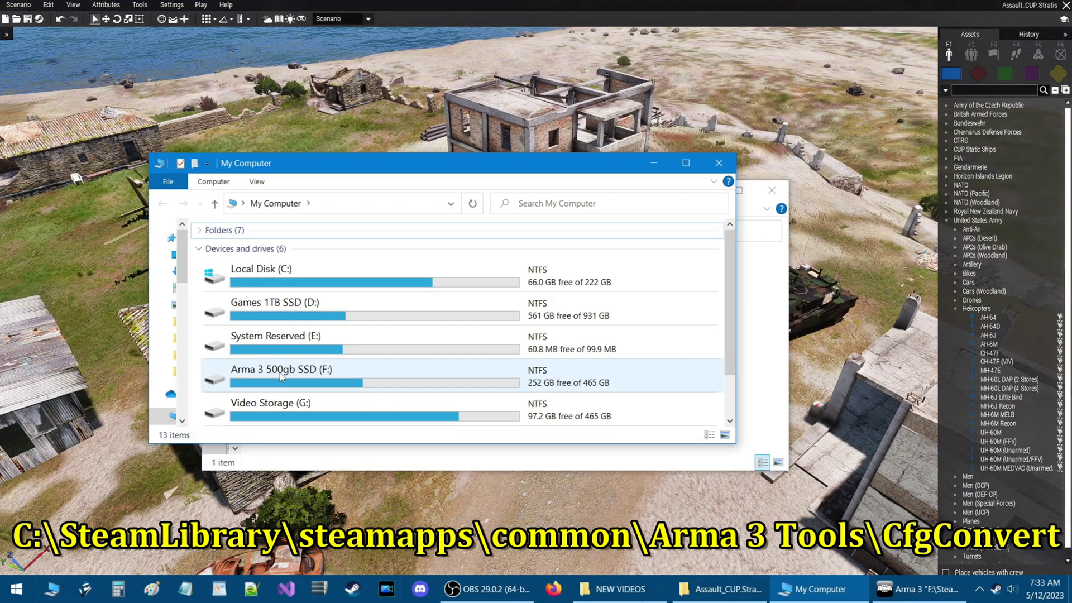
{"action": "double_click", "coordinate": [281, 375]}
{"action": "left_click", "coordinate": [274, 270]}
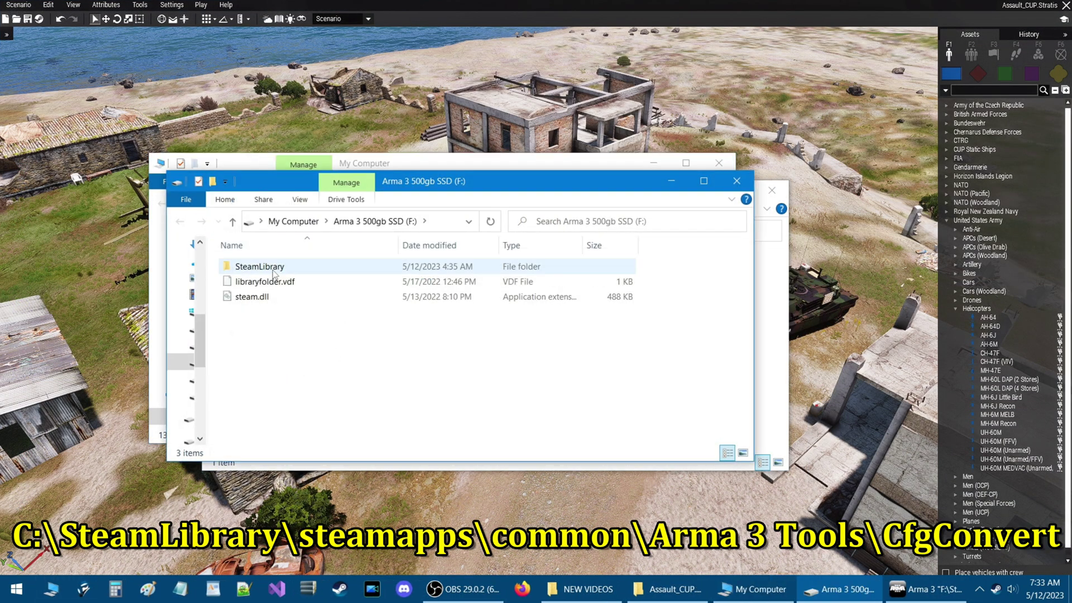
{"action": "double_click", "coordinate": [272, 269]}
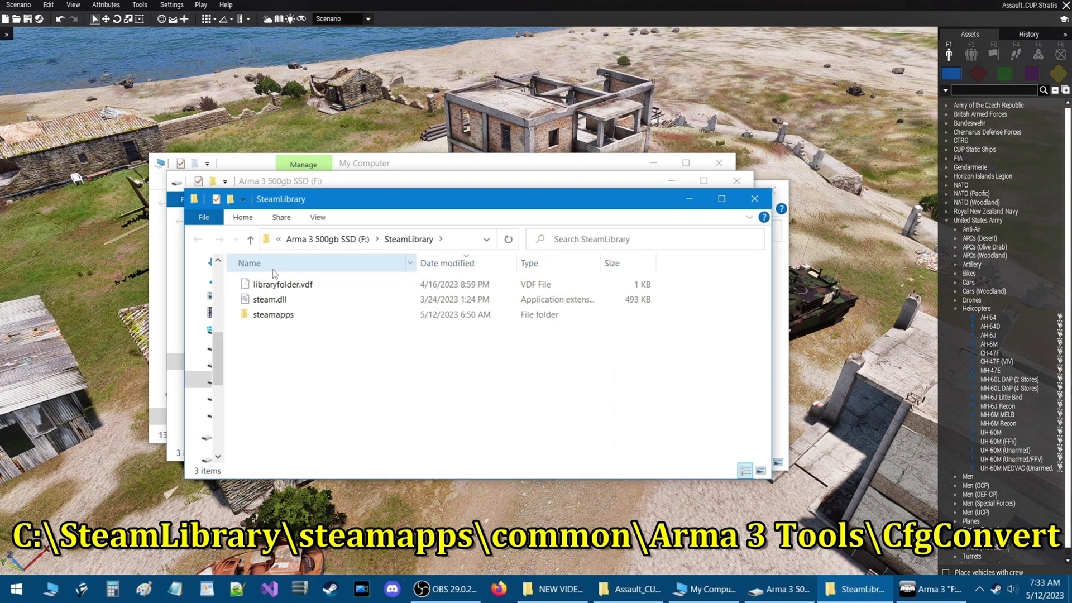
{"action": "left_click", "coordinate": [278, 317]}
{"action": "double_click", "coordinate": [278, 317]}
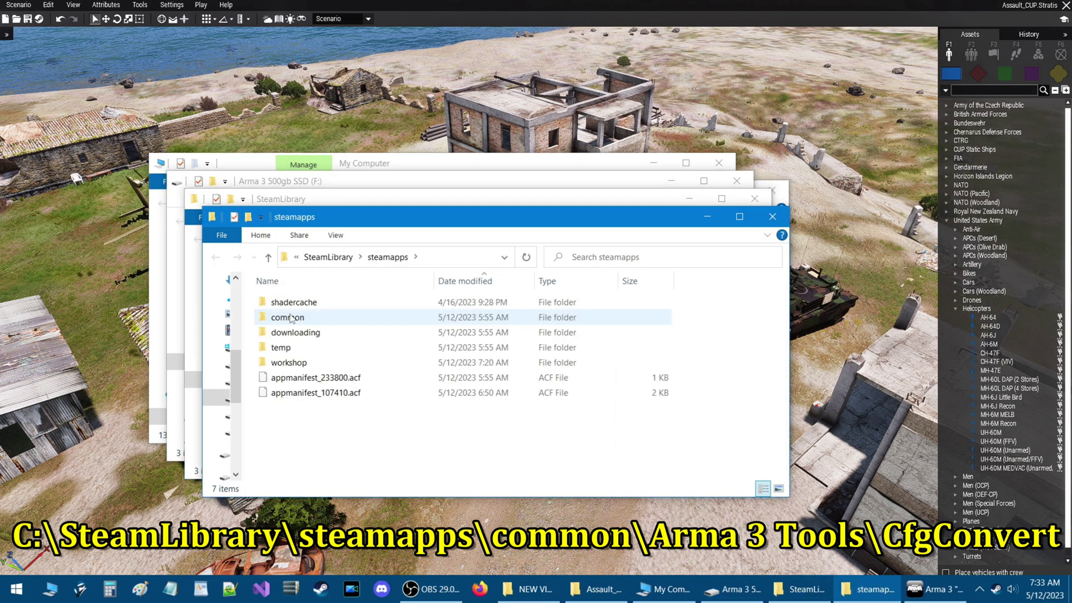
{"action": "double_click", "coordinate": [289, 318]}
{"action": "left_click", "coordinate": [311, 338]}
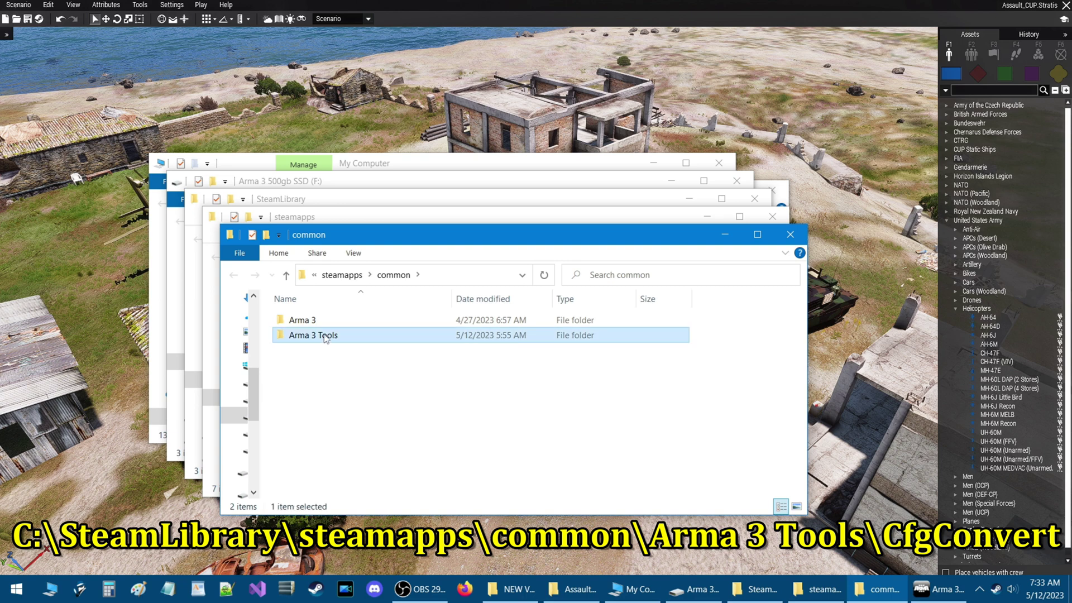
{"action": "double_click", "coordinate": [325, 336]}
Step: Open the CfgConvert folder and close the intermediate Explorer windows
{"action": "left_click_drag", "start_coordinate": [379, 255], "coordinate": [334, 173]}
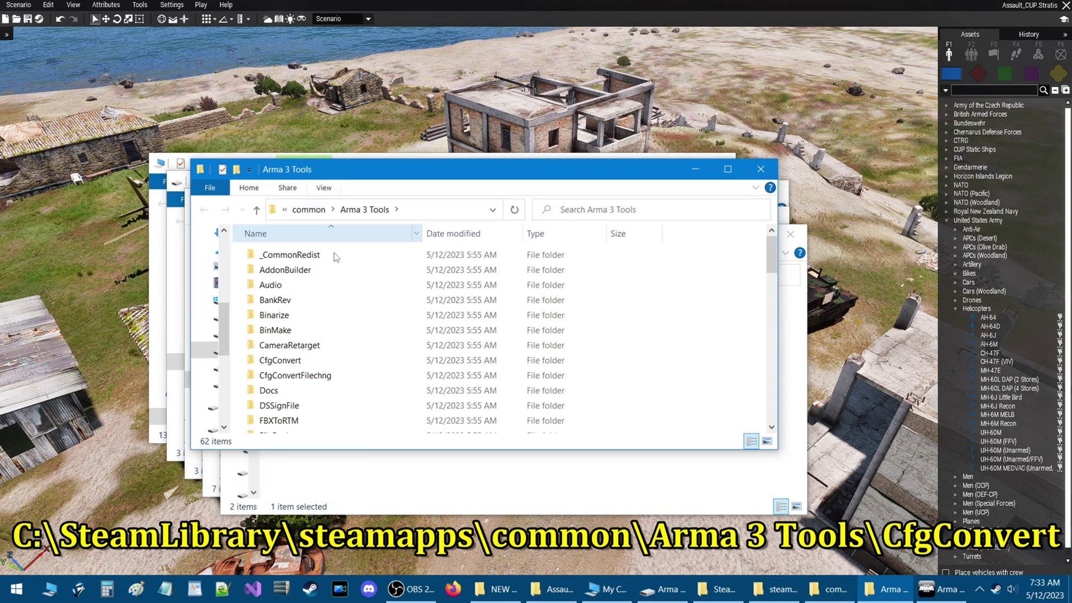
{"action": "left_click", "coordinate": [278, 364]}
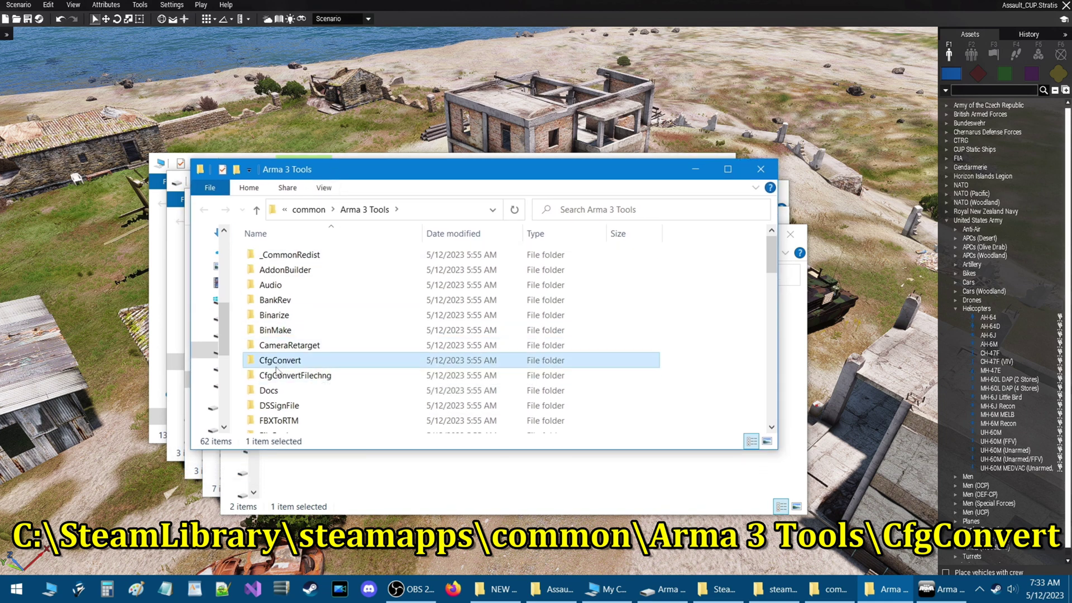
{"action": "double_click", "coordinate": [286, 363]}
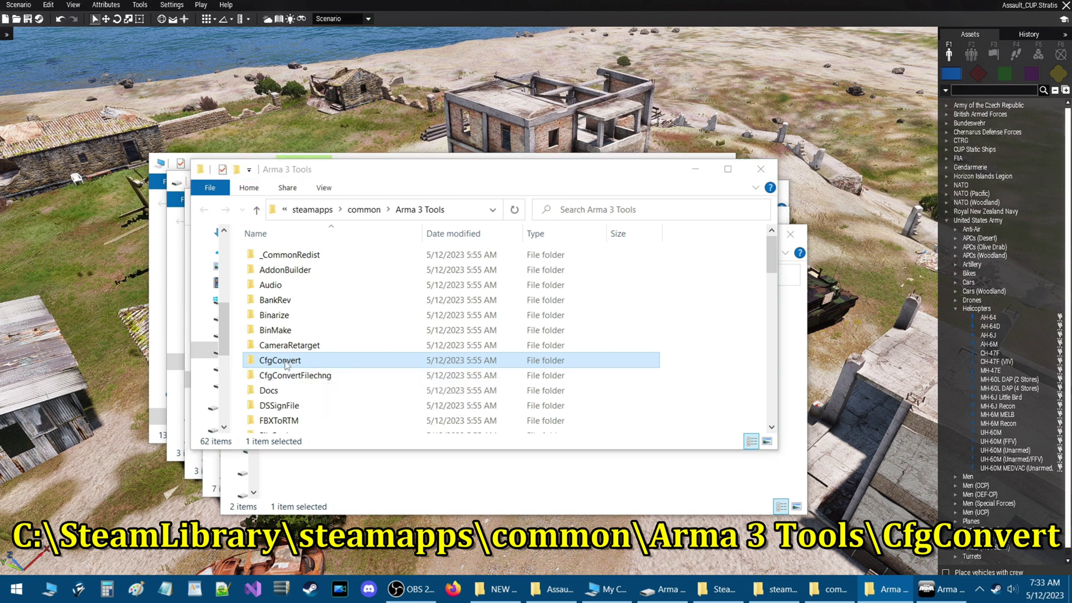
{"action": "left_click_drag", "start_coordinate": [418, 185], "coordinate": [418, 268]}
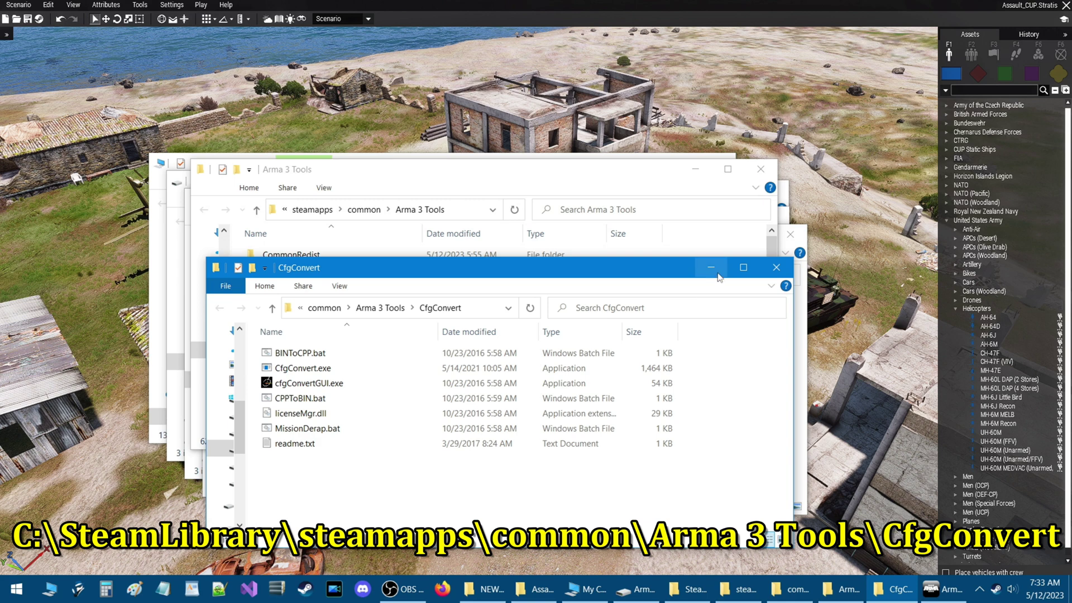
{"action": "left_click", "coordinate": [776, 268]}
{"action": "left_click", "coordinate": [782, 234]}
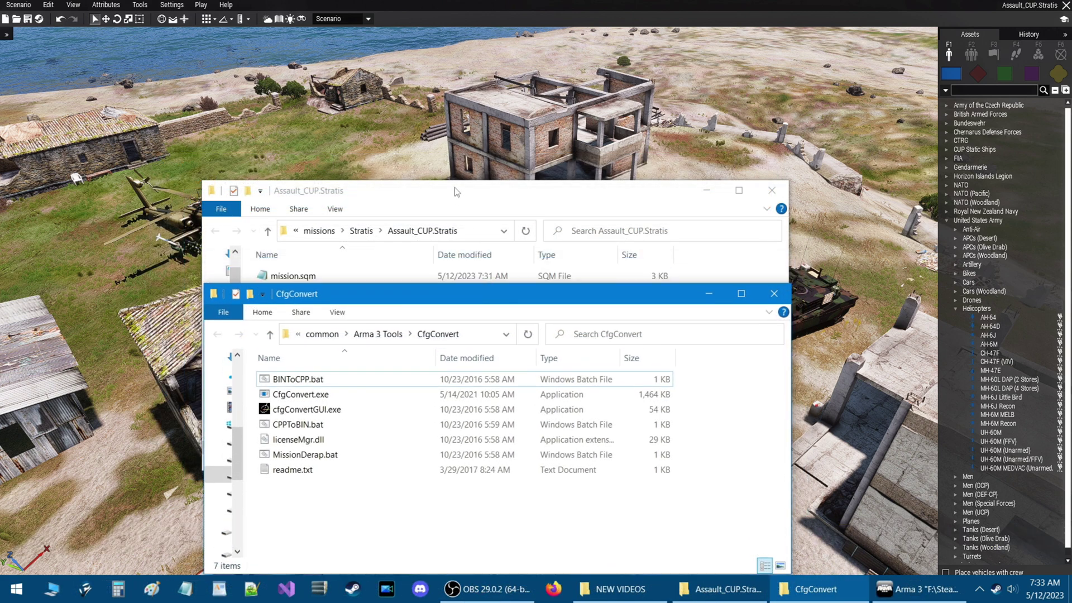
Step: Arrange the mission folder and CfgConvert windows so MissionDerap.bat is visible
{"action": "left_click_drag", "start_coordinate": [454, 187], "coordinate": [454, 103]}
{"action": "left_click", "coordinate": [428, 466]}
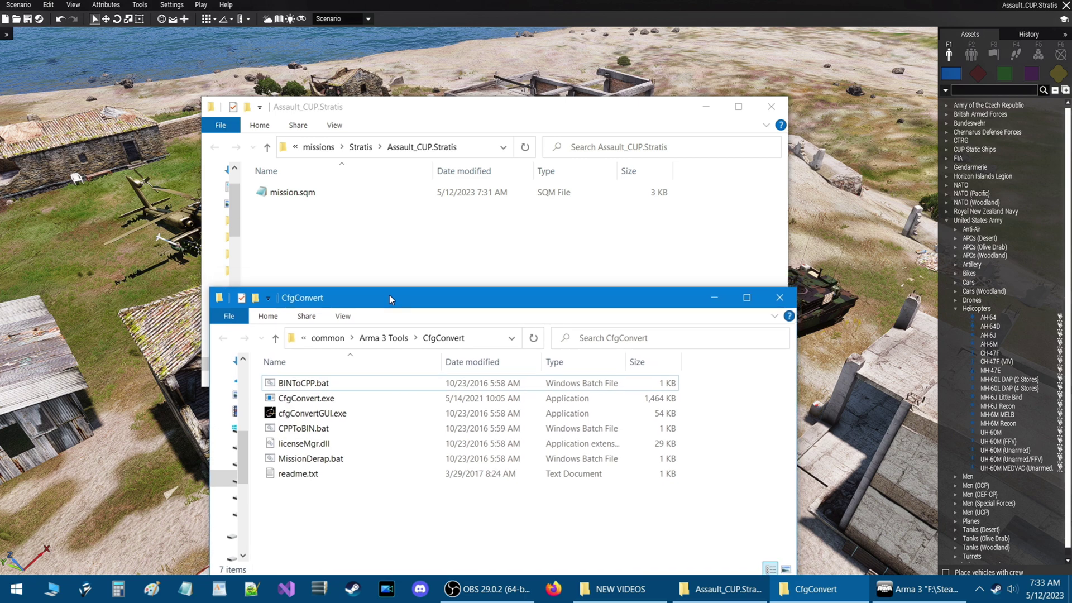
{"action": "left_click_drag", "start_coordinate": [383, 291], "coordinate": [388, 303]}
{"action": "left_click", "coordinate": [314, 469]}
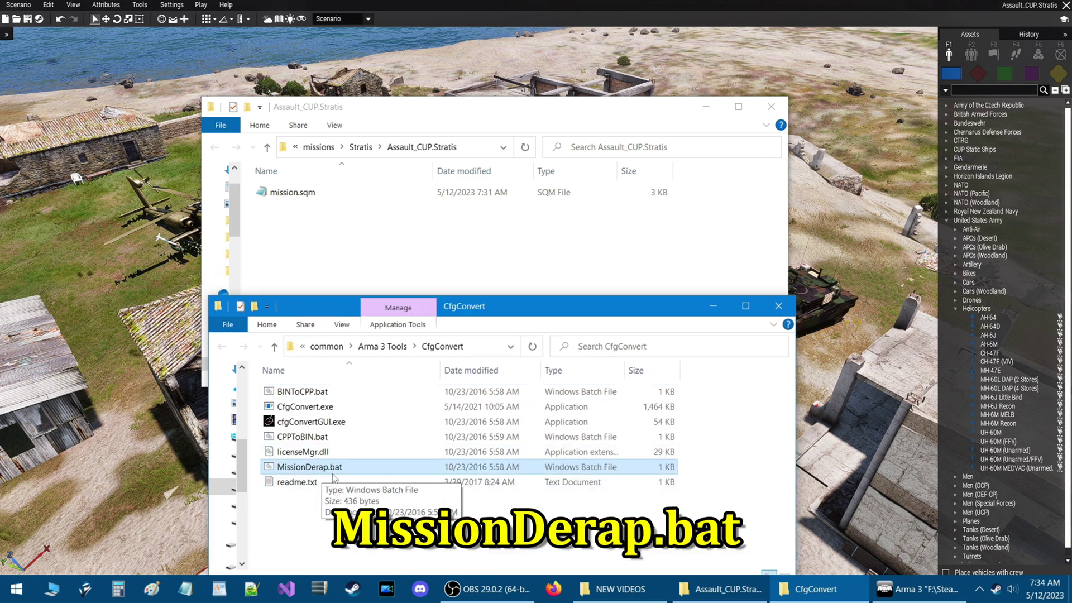
Step: Drop mission.sqm from Assault_CUP.Stratis onto MissionDerap.bat to convert it to text
{"action": "left_click", "coordinate": [301, 206]}
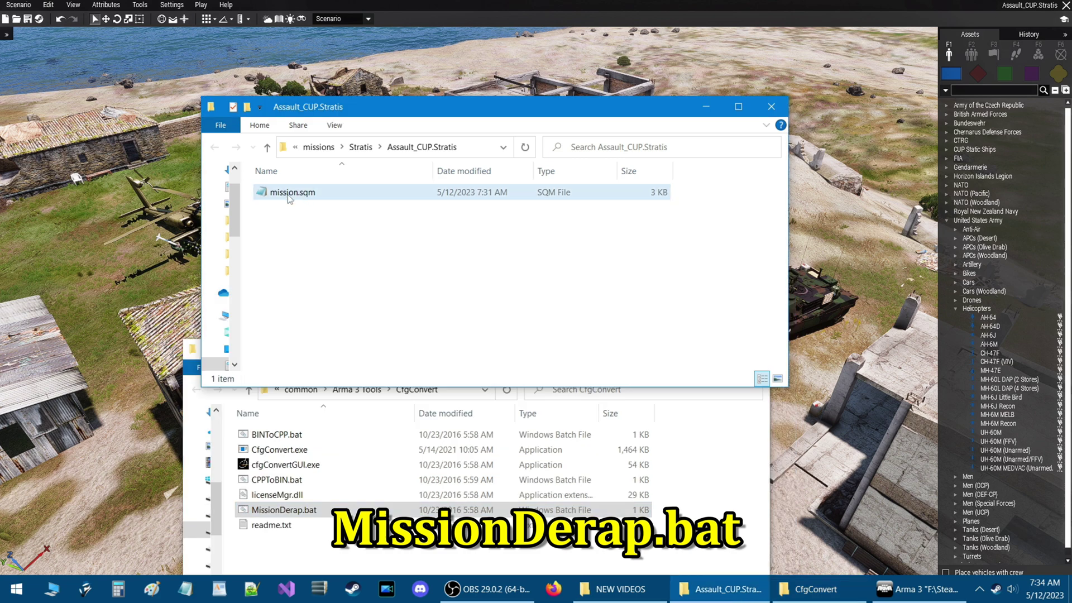
{"action": "left_click", "coordinate": [289, 195]}
{"action": "mouse_move", "coordinate": [289, 195]}
{"action": "left_mouse_down"}
{"action": "mouse_move", "coordinate": [285, 459]}
{"action": "mouse_move", "coordinate": [297, 513]}
{"action": "left_mouse_up"}
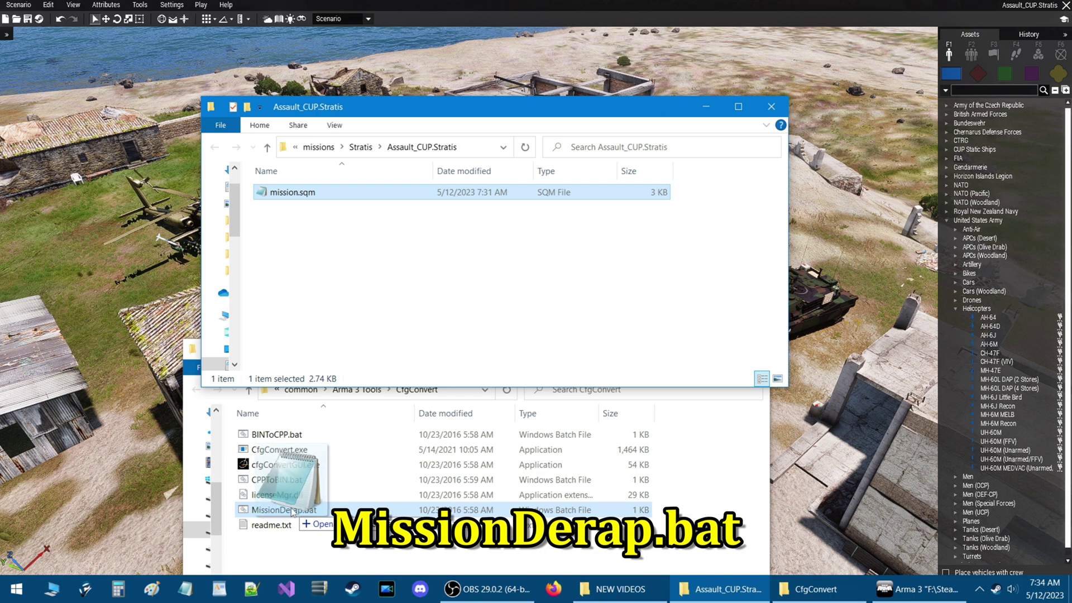
{"action": "mouse_move", "coordinate": [298, 513]}
{"action": "left_mouse_down"}
{"action": "mouse_move", "coordinate": [278, 513]}
{"action": "mouse_move", "coordinate": [283, 490]}
{"action": "mouse_move", "coordinate": [286, 513]}
{"action": "left_mouse_up"}
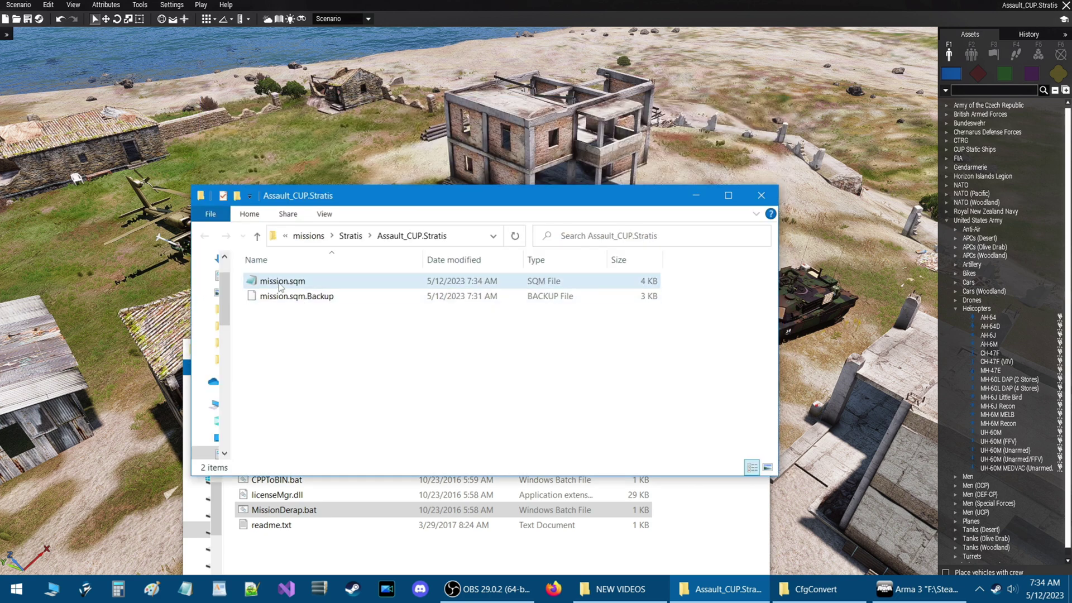
Step: Open the converted mission.sqm in Notepad
{"action": "left_click", "coordinate": [329, 287]}
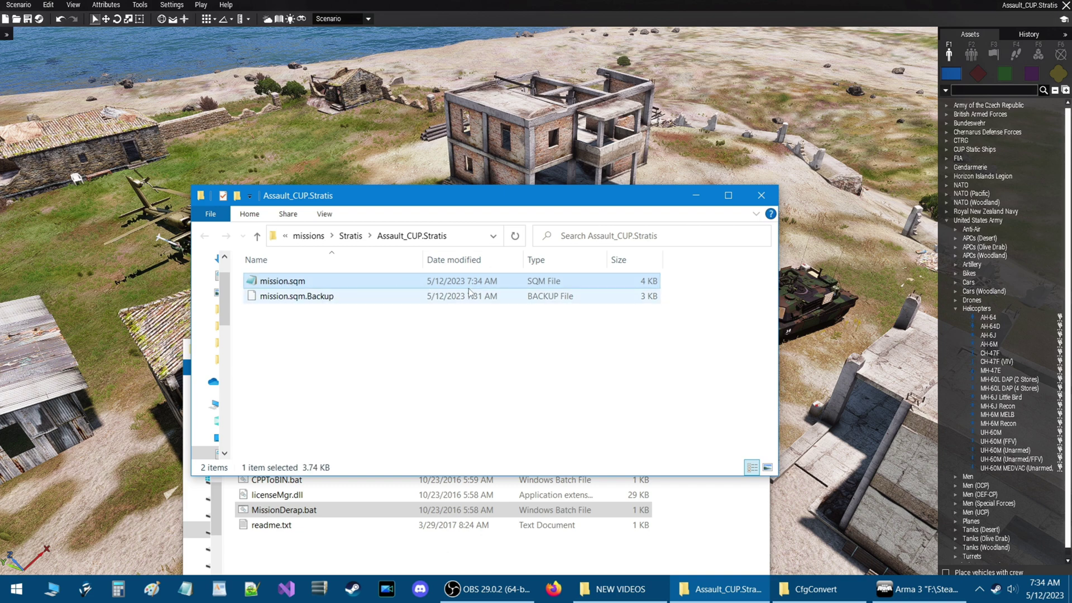
{"action": "double_click", "coordinate": [280, 283]}
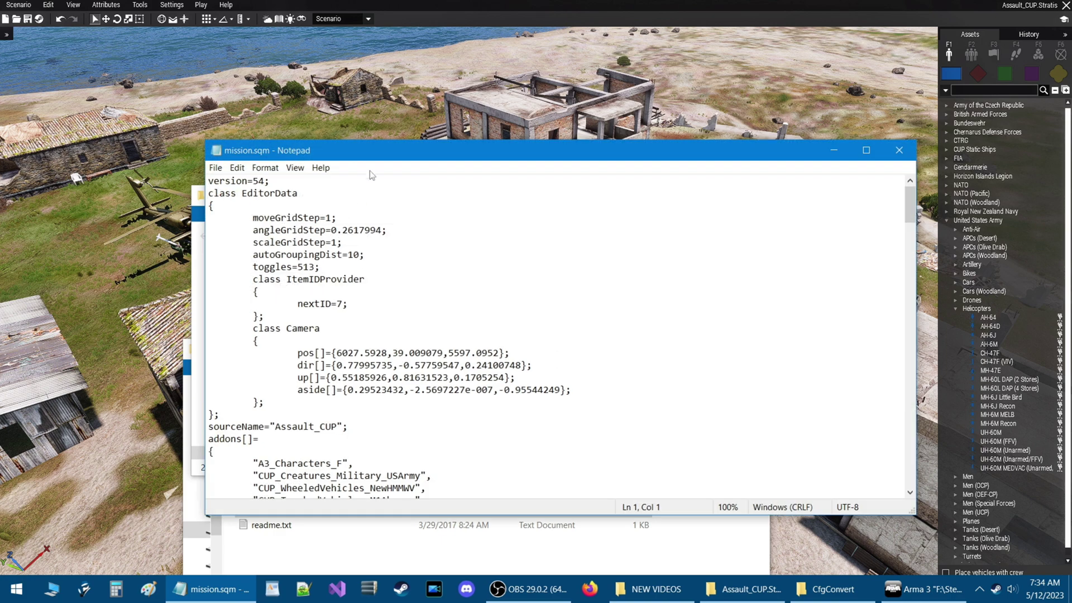
{"action": "left_click_drag", "start_coordinate": [370, 151], "coordinate": [370, 102]}
Step: Scroll to addons[] and delete the four CUP_ addon lines
{"action": "scroll", "coordinate": [429, 357], "scroll_direction": "down", "scroll_amount": 1}
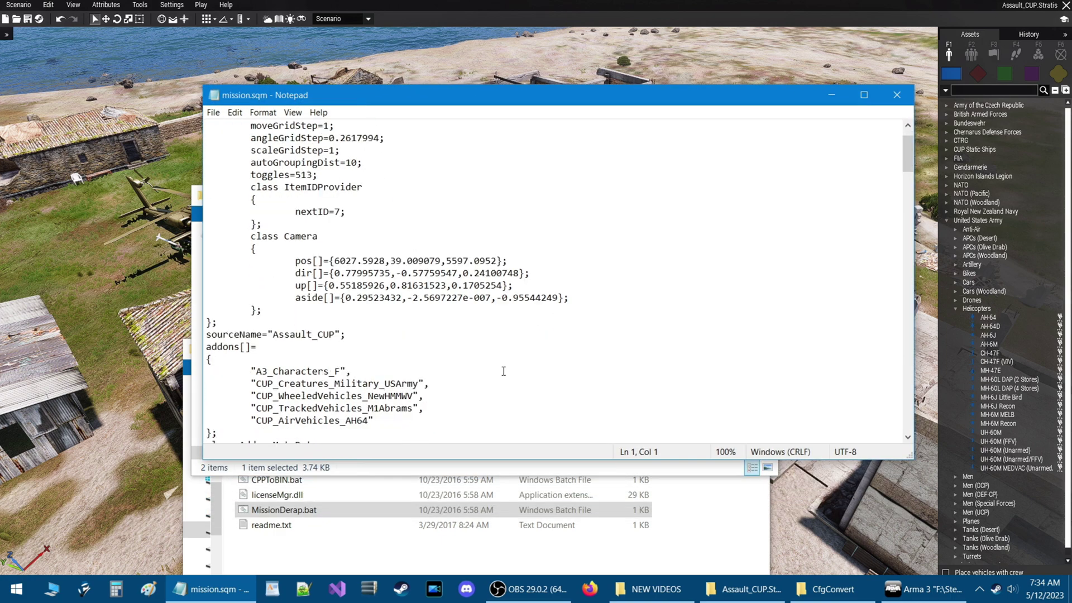
{"action": "scroll", "coordinate": [499, 353], "scroll_direction": "down", "scroll_amount": 2}
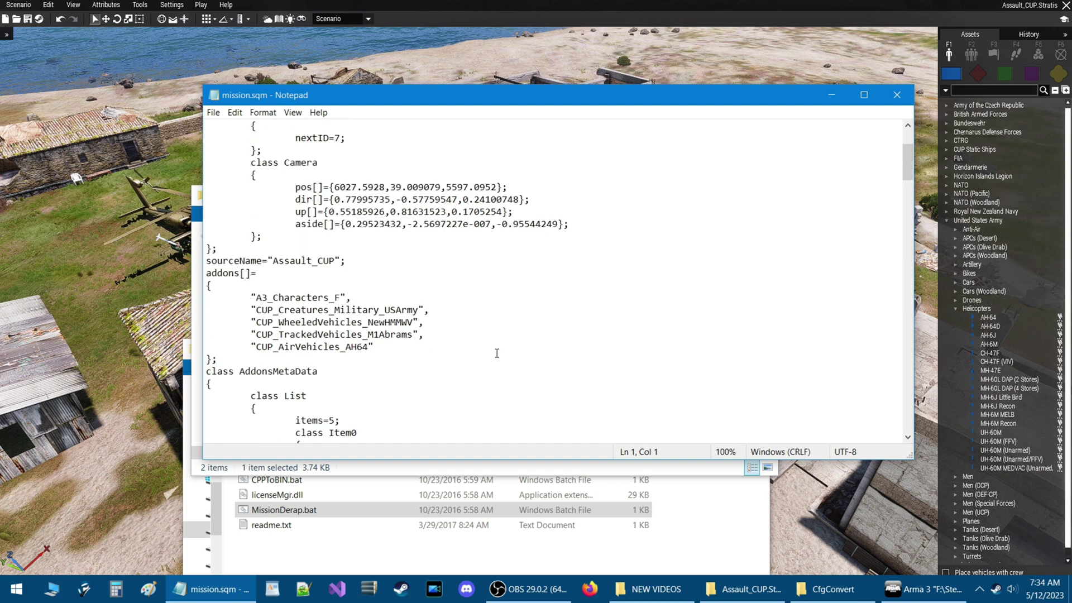
{"action": "mouse_move", "coordinate": [374, 346]}
{"action": "left_mouse_down"}
{"action": "mouse_move", "coordinate": [249, 346]}
{"action": "mouse_move", "coordinate": [244, 309]}
{"action": "left_mouse_up"}
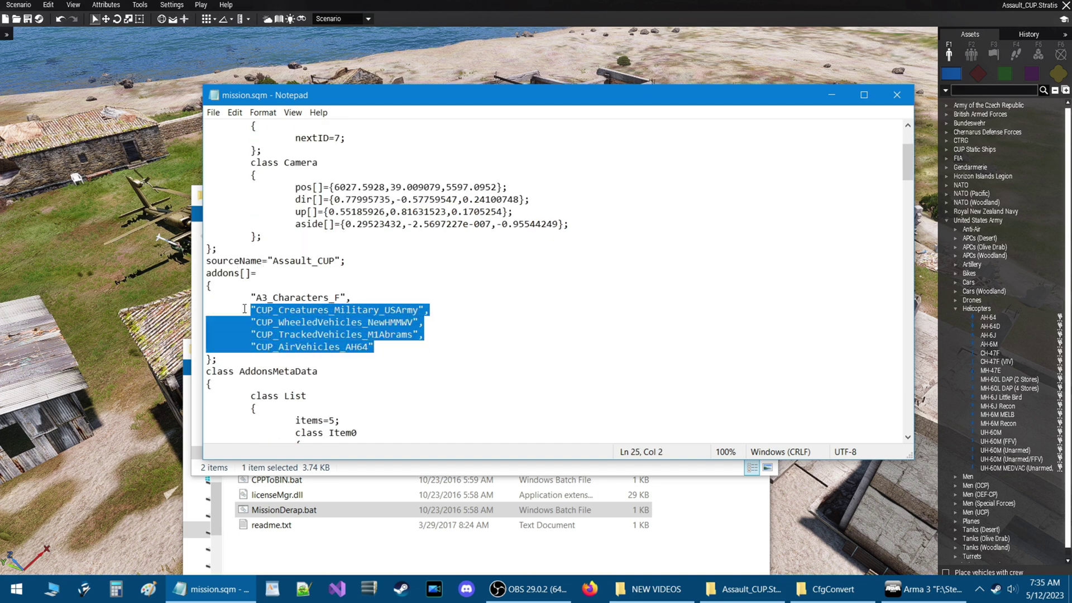
{"action": "key", "text": "Delete"}
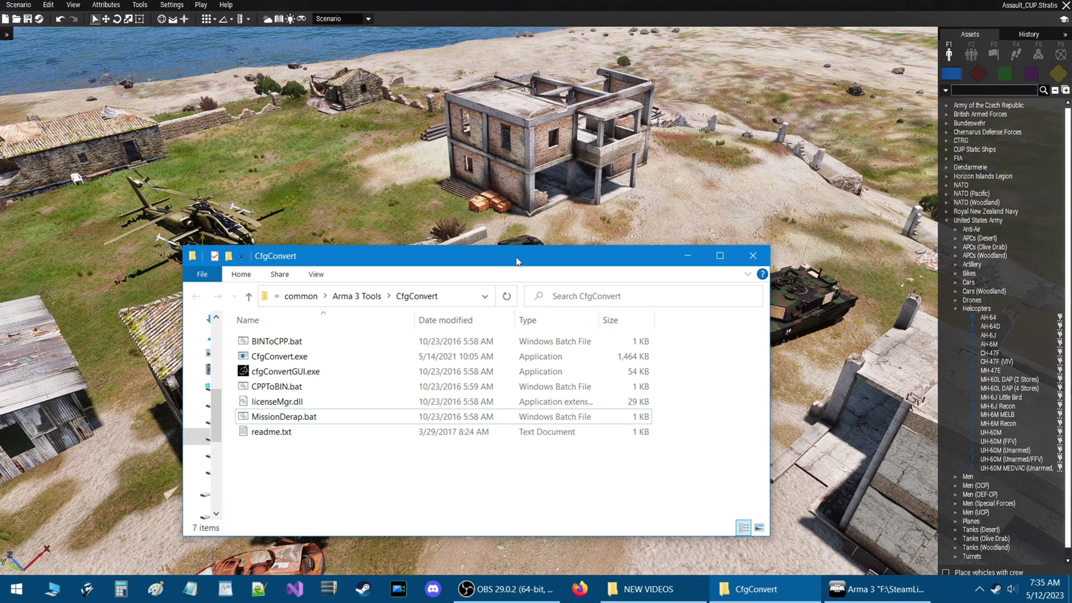
{"action": "left_click_drag", "start_coordinate": [514, 257], "coordinate": [498, 217]}
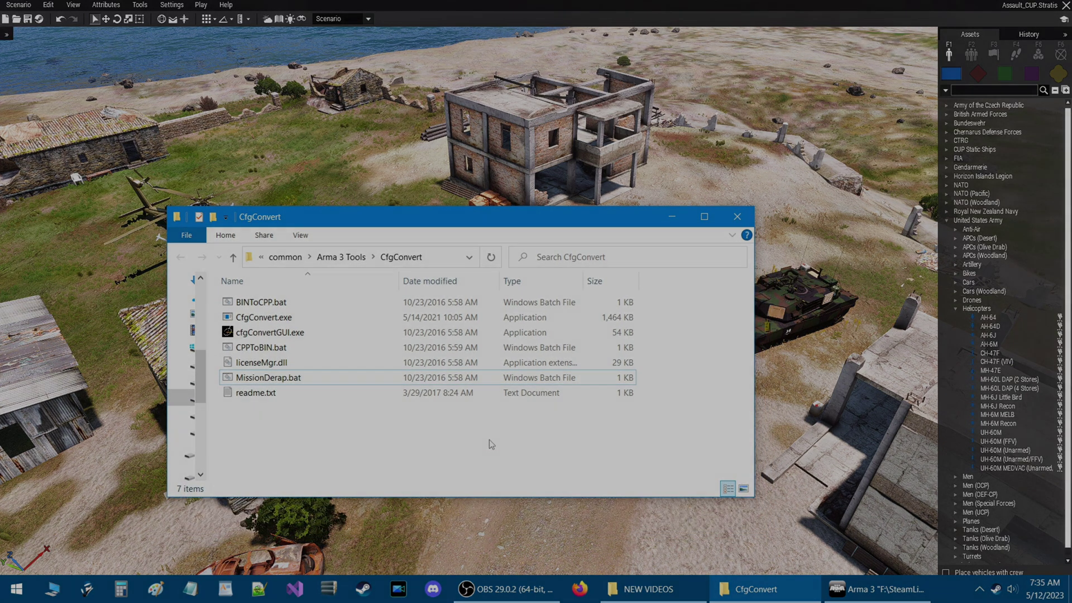